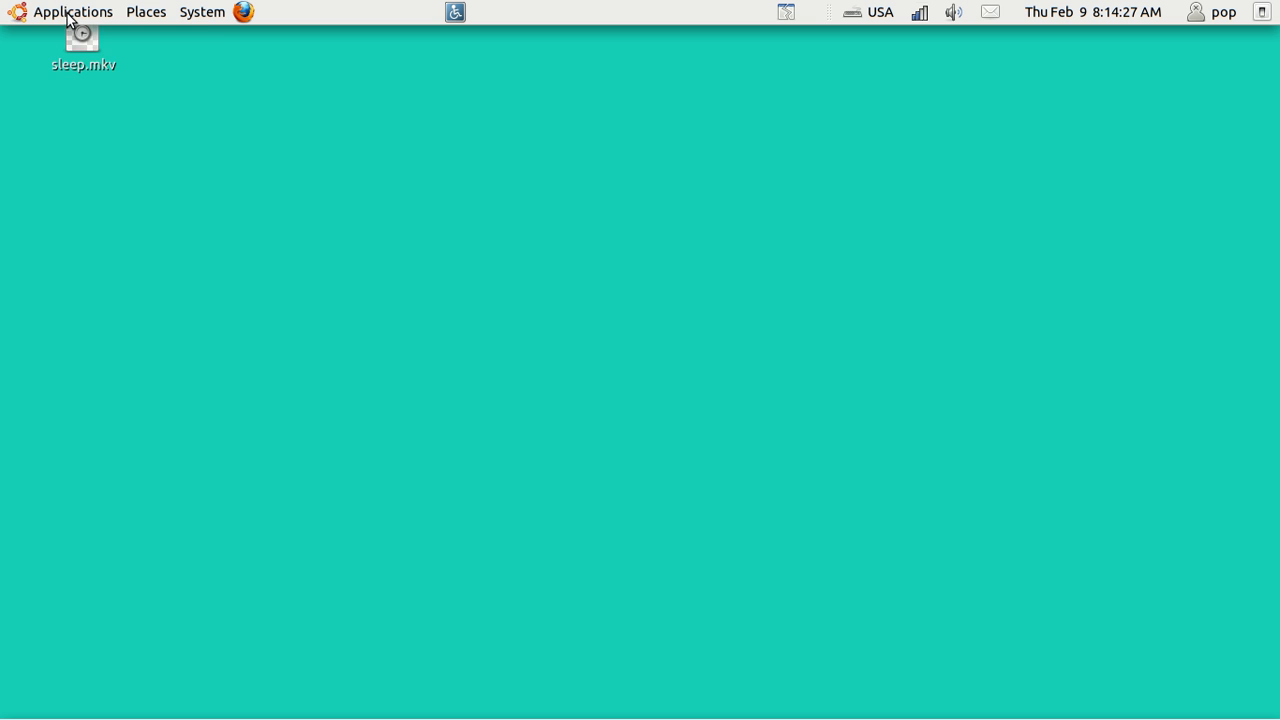
Launch LibreOffice Calc with a new blank spreadsheet
{"action": "left_click", "coordinate": [70, 18]}
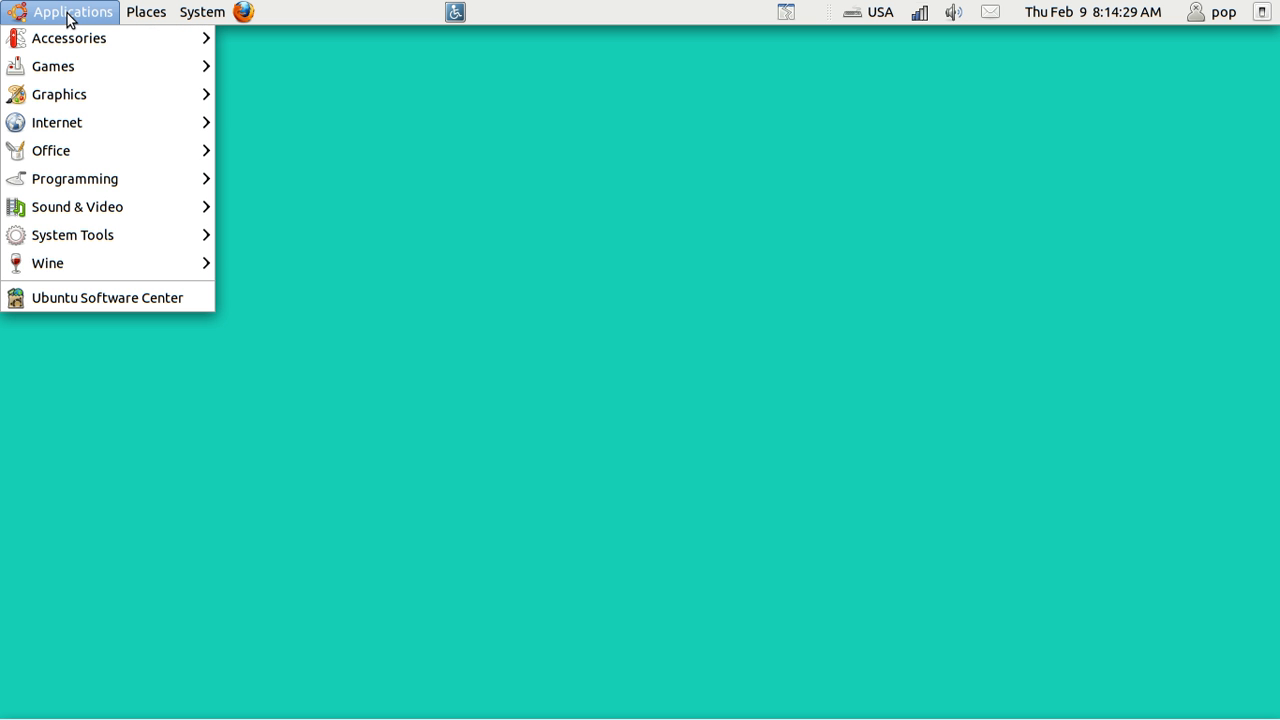
{"action": "mouse_move", "coordinate": [108, 145]}
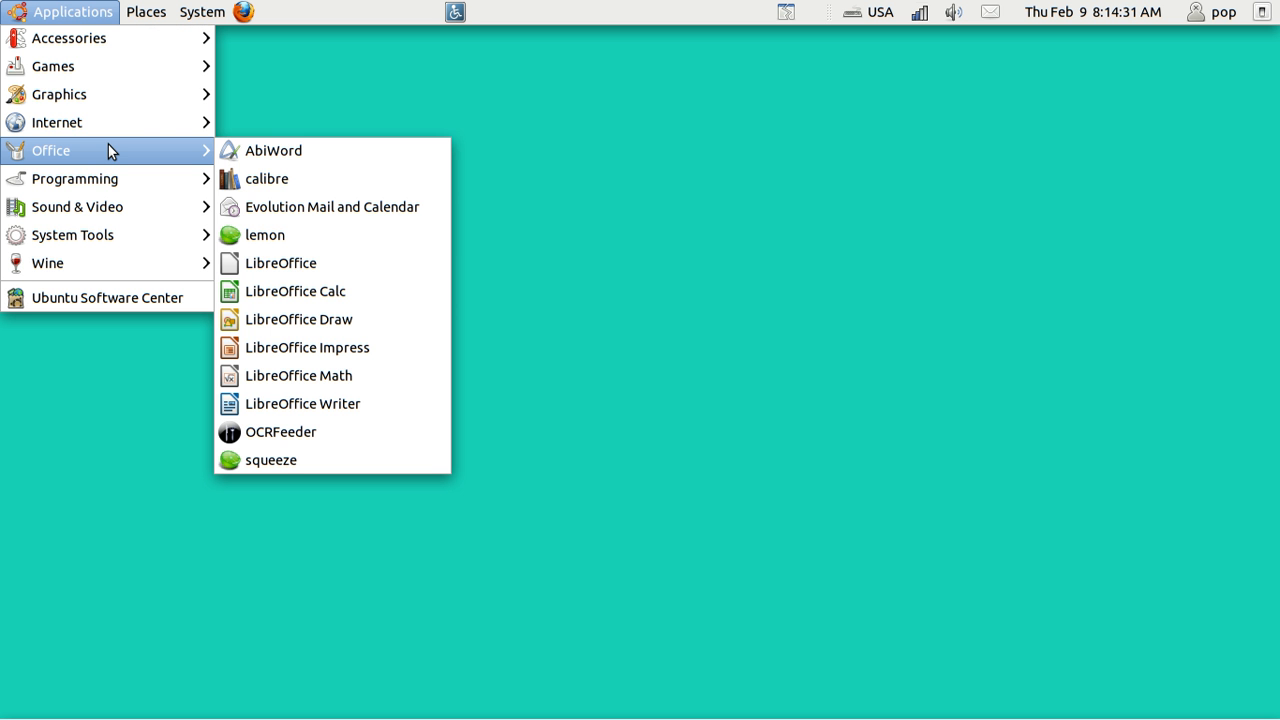
{"action": "left_click", "coordinate": [315, 293]}
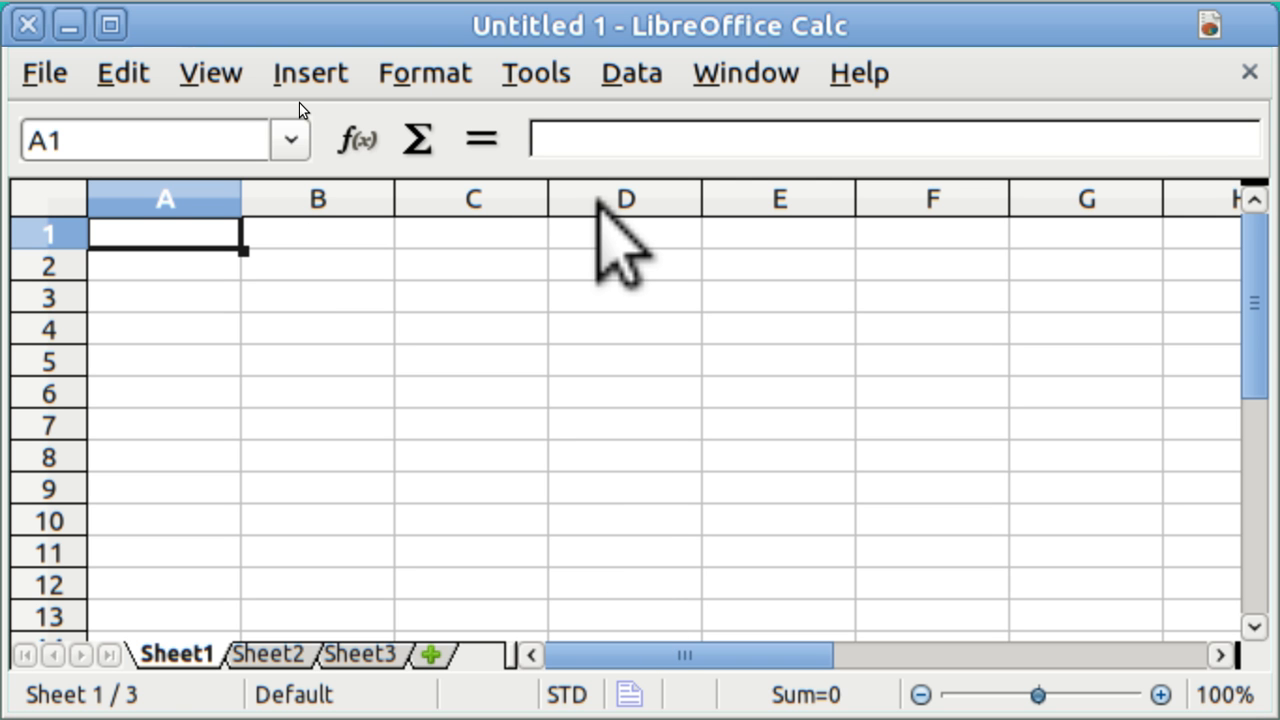
Select columns D and F, rows 6 and 9, and cell C4 in turn to examine the sheet's structure
{"action": "left_click", "coordinate": [598, 199]}
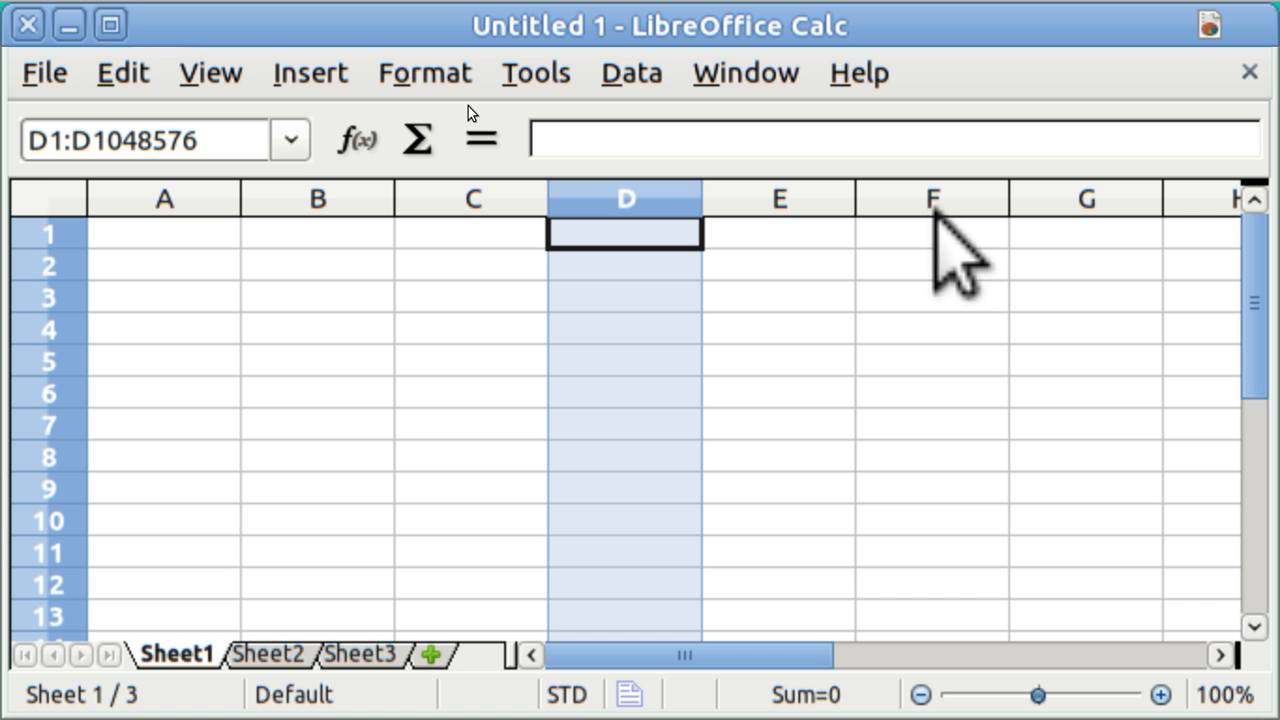
{"action": "left_click", "coordinate": [932, 199]}
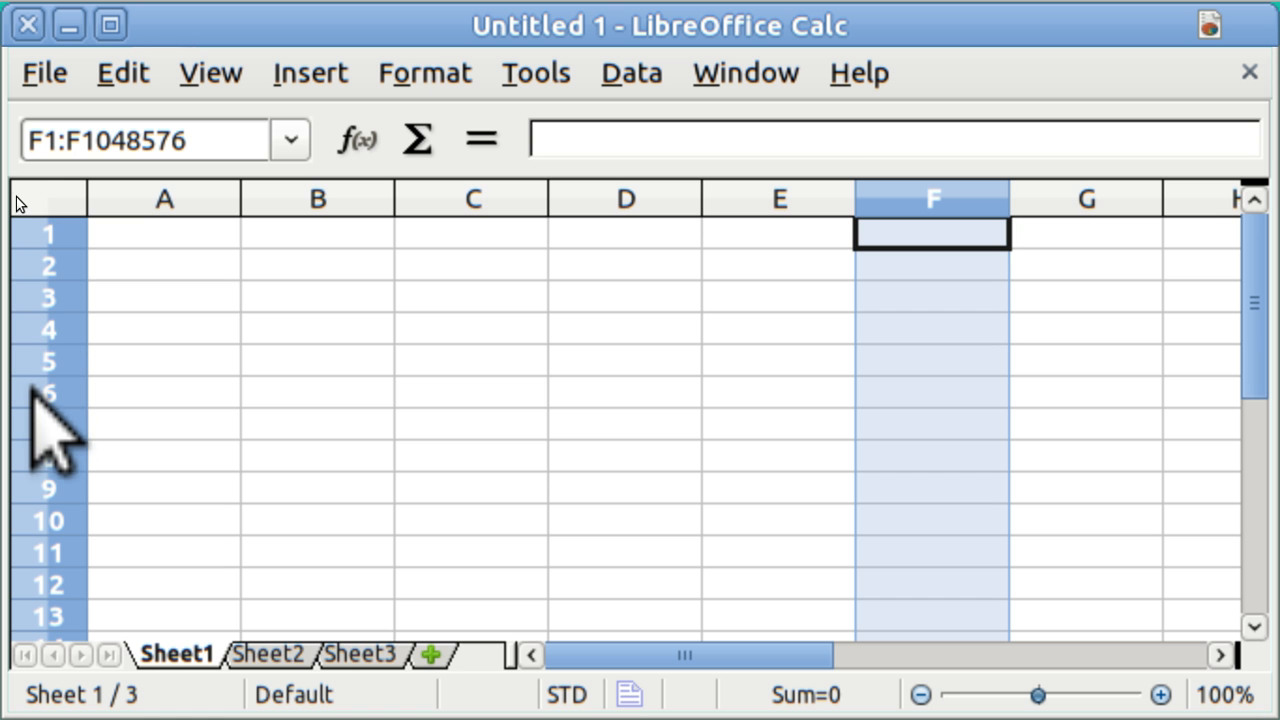
{"action": "left_click", "coordinate": [40, 392]}
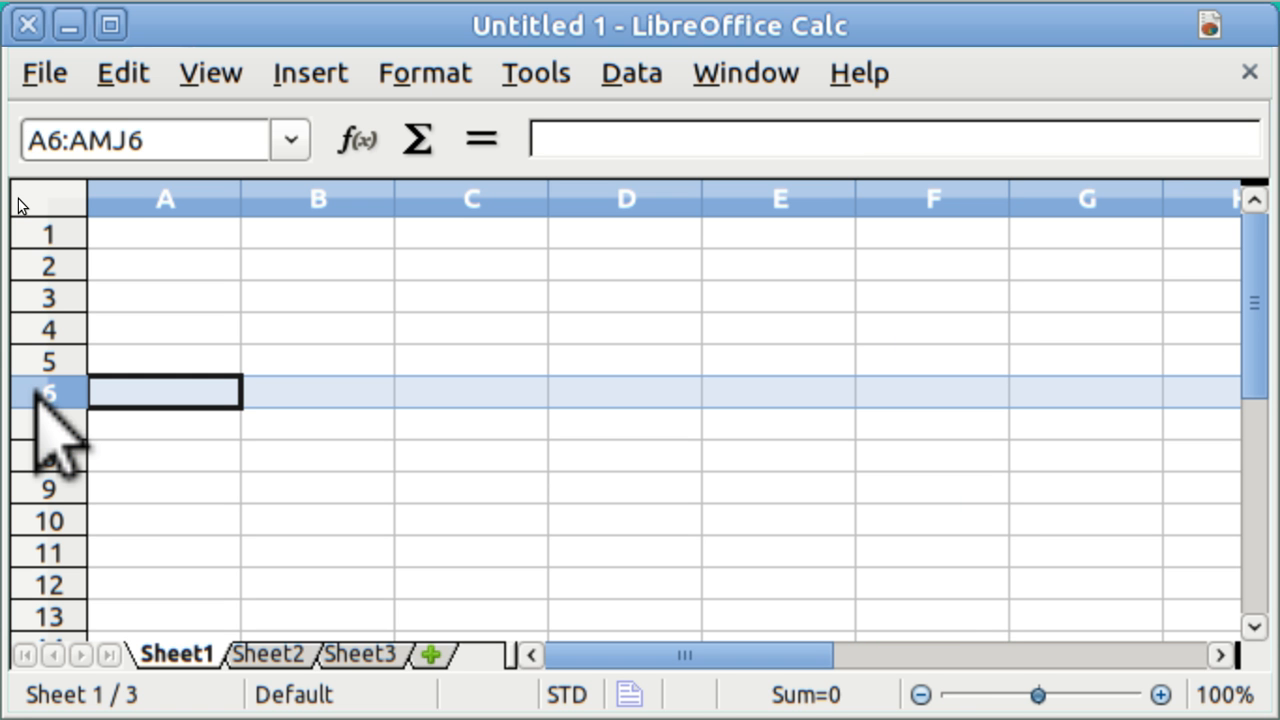
{"action": "left_click", "coordinate": [45, 488]}
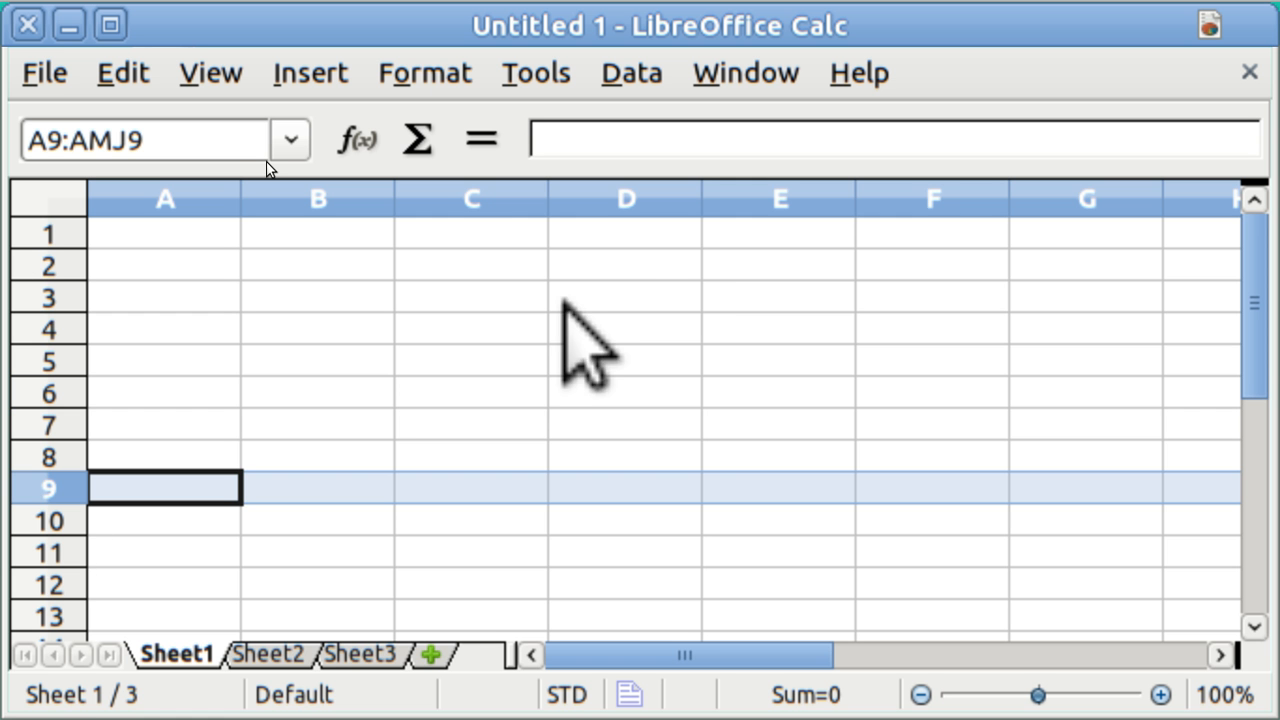
{"action": "left_click", "coordinate": [500, 330]}
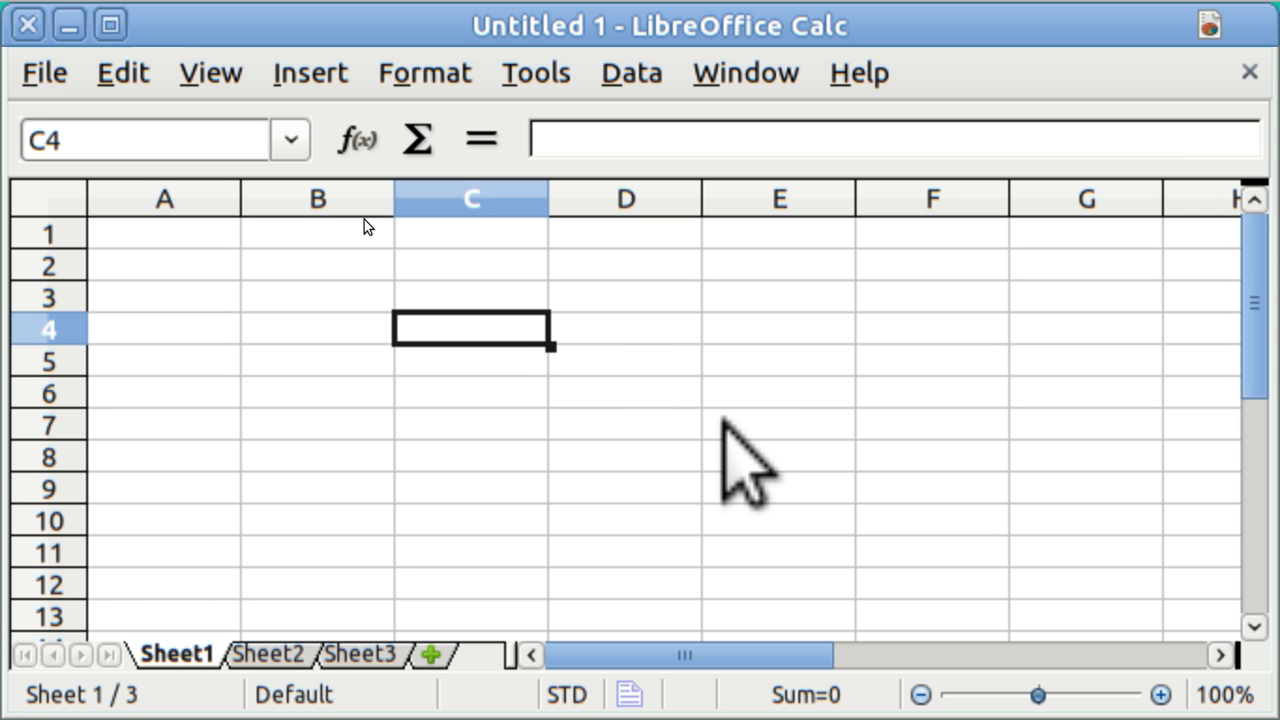
Enter 1 in cell E7 as an editing test and undo the entry
{"action": "left_click", "coordinate": [727, 429]}
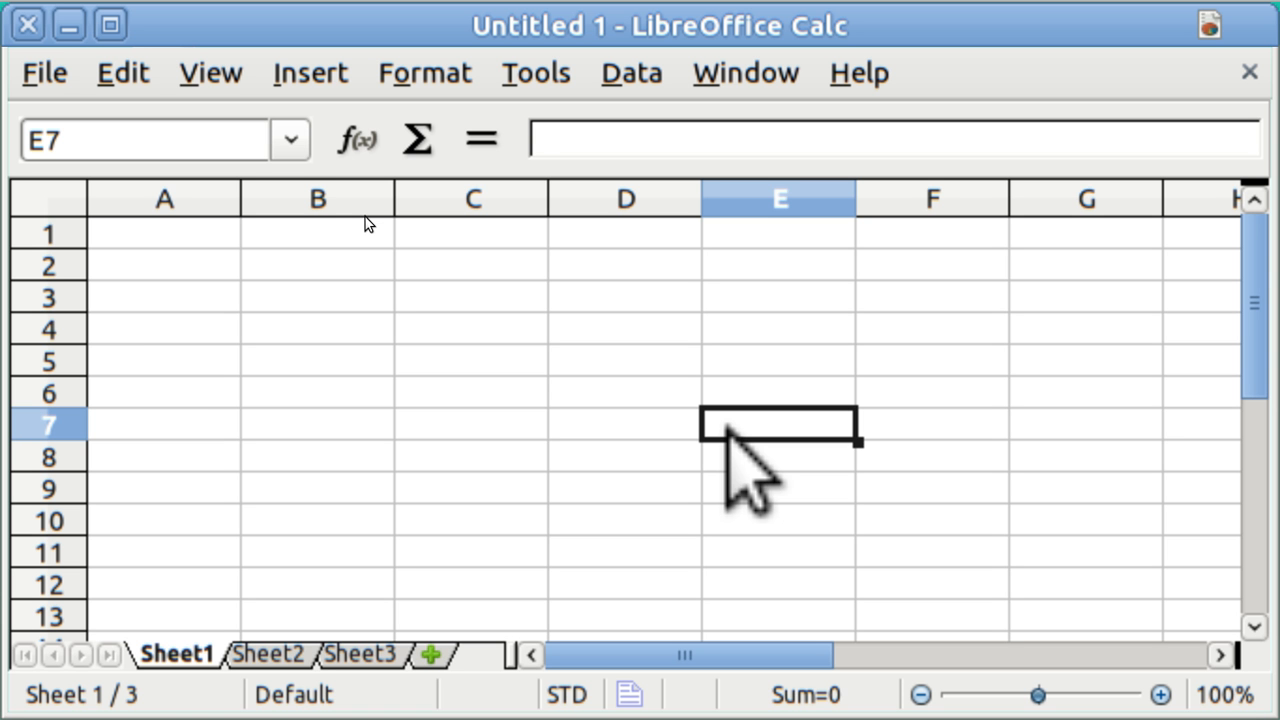
{"action": "type", "text": "1"}
{"action": "key", "text": "Return"}
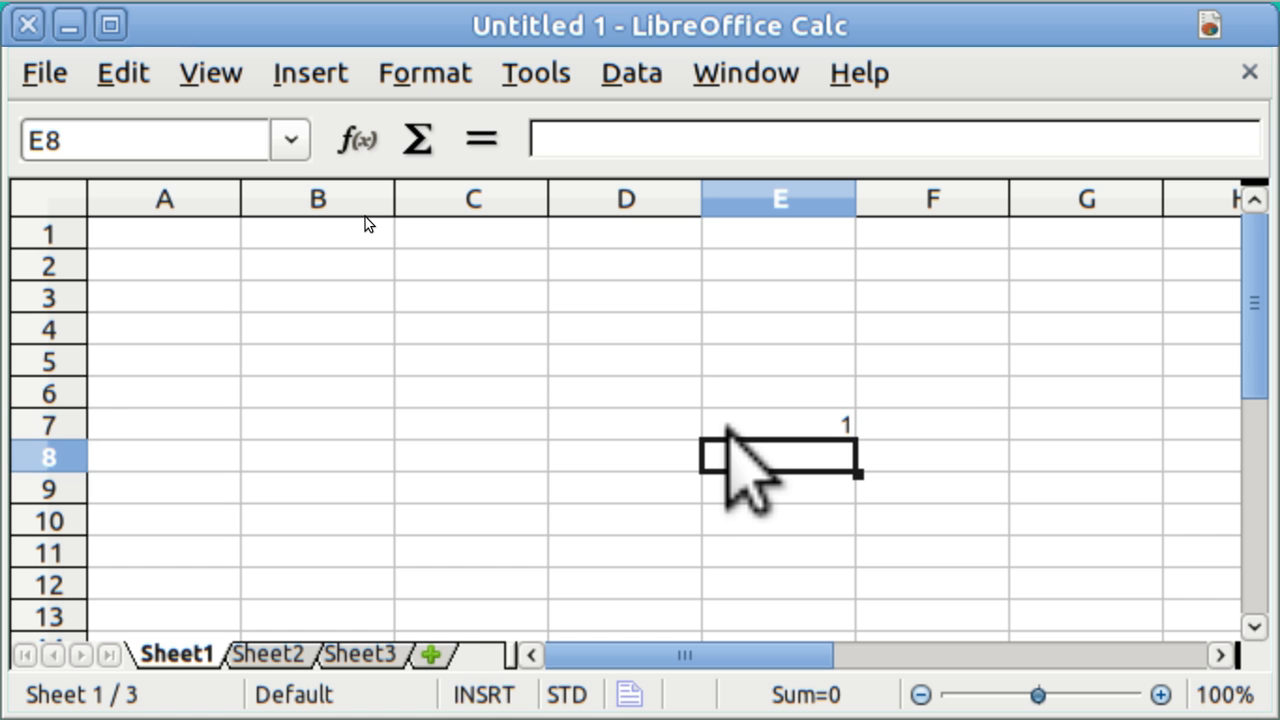
{"action": "left_click", "coordinate": [724, 427]}
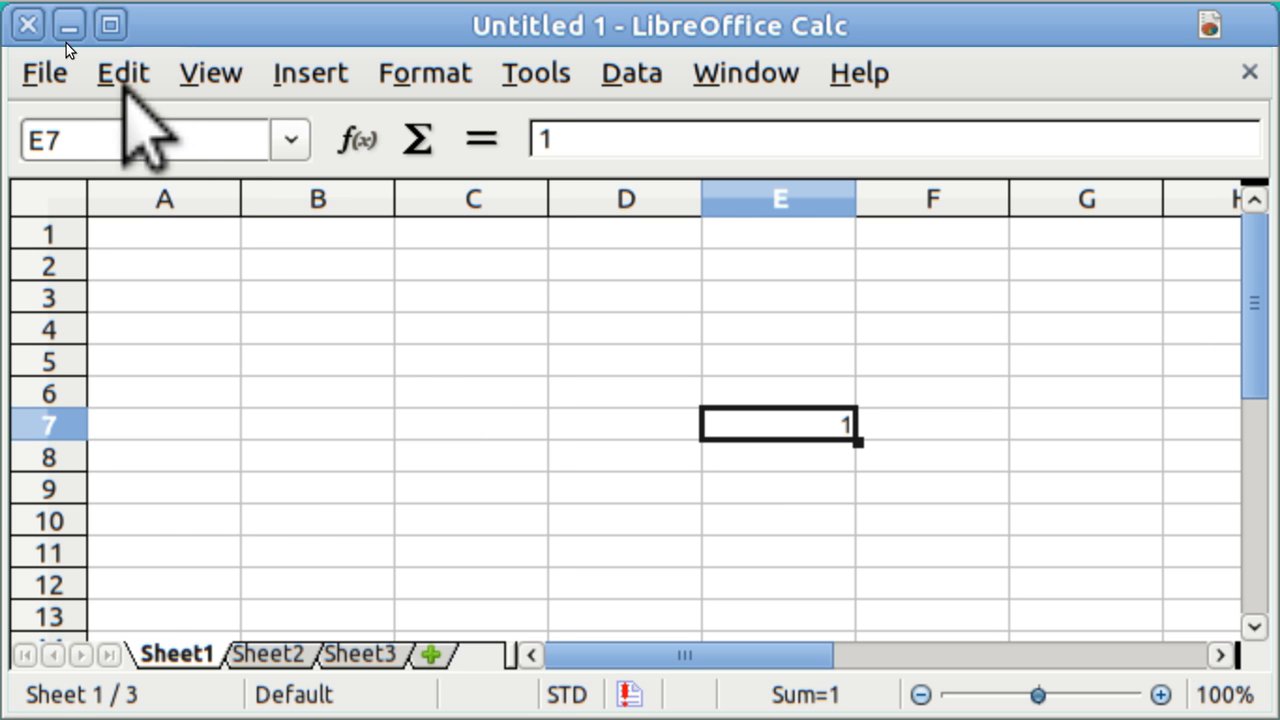
{"action": "left_click", "coordinate": [133, 78]}
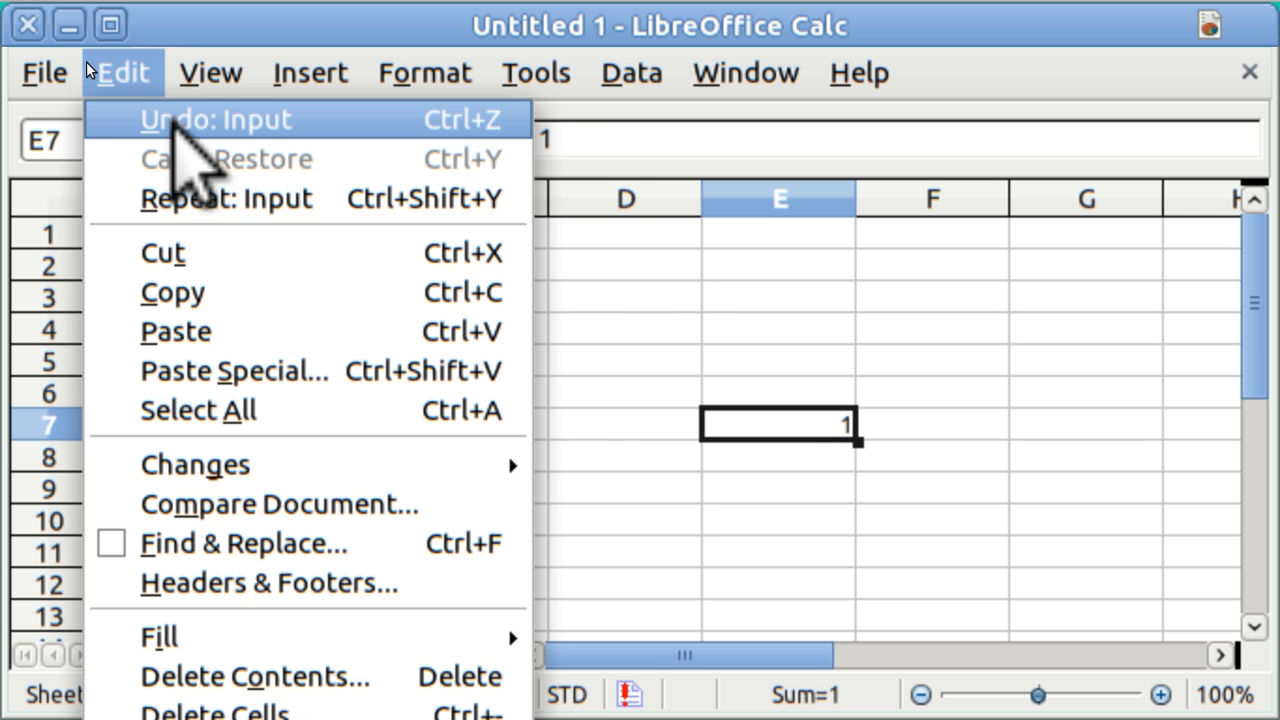
{"action": "left_click", "coordinate": [175, 120]}
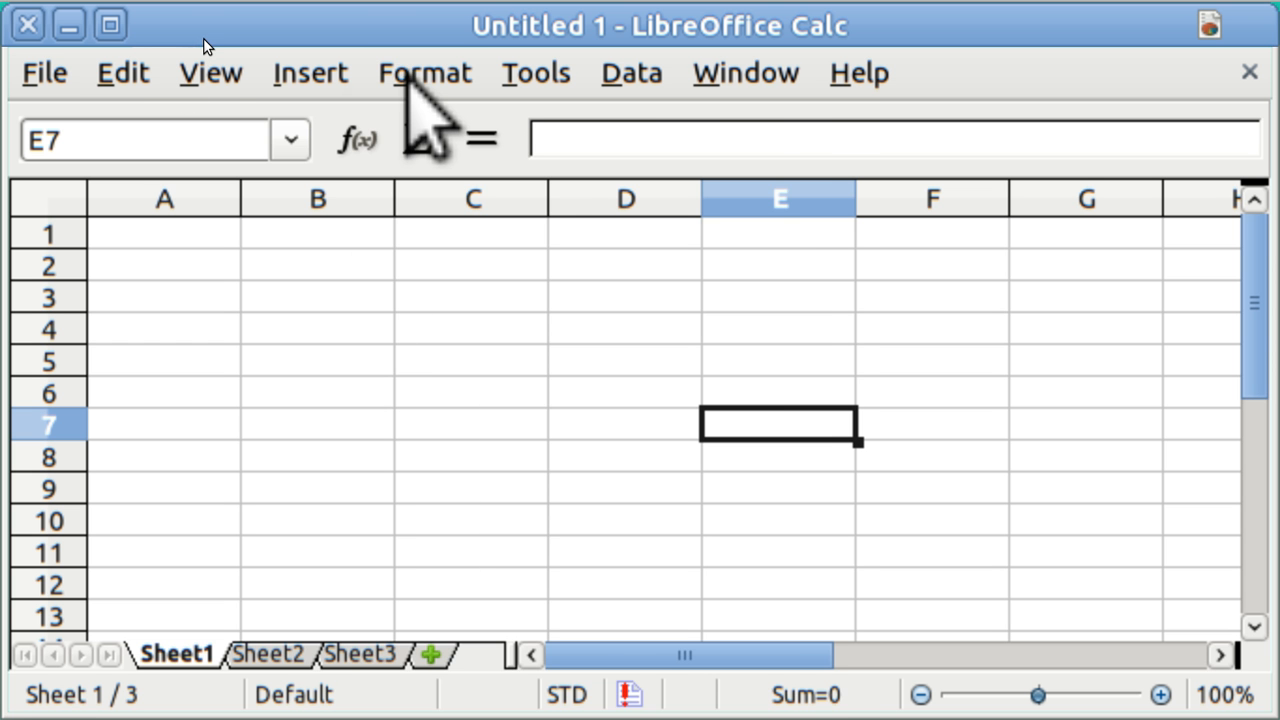
Review the Cell Protection settings in the Format Cells dialog for cell E7 and close it without changes
{"action": "left_click", "coordinate": [408, 76]}
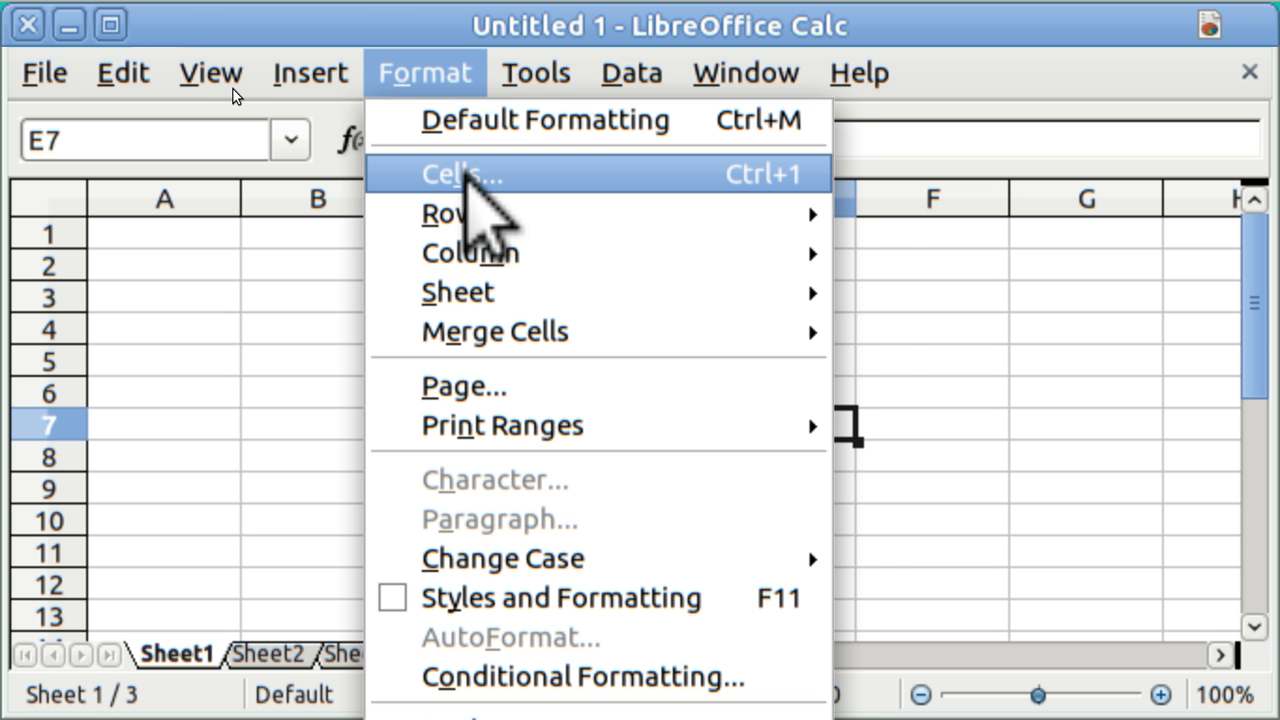
{"action": "left_click", "coordinate": [463, 175]}
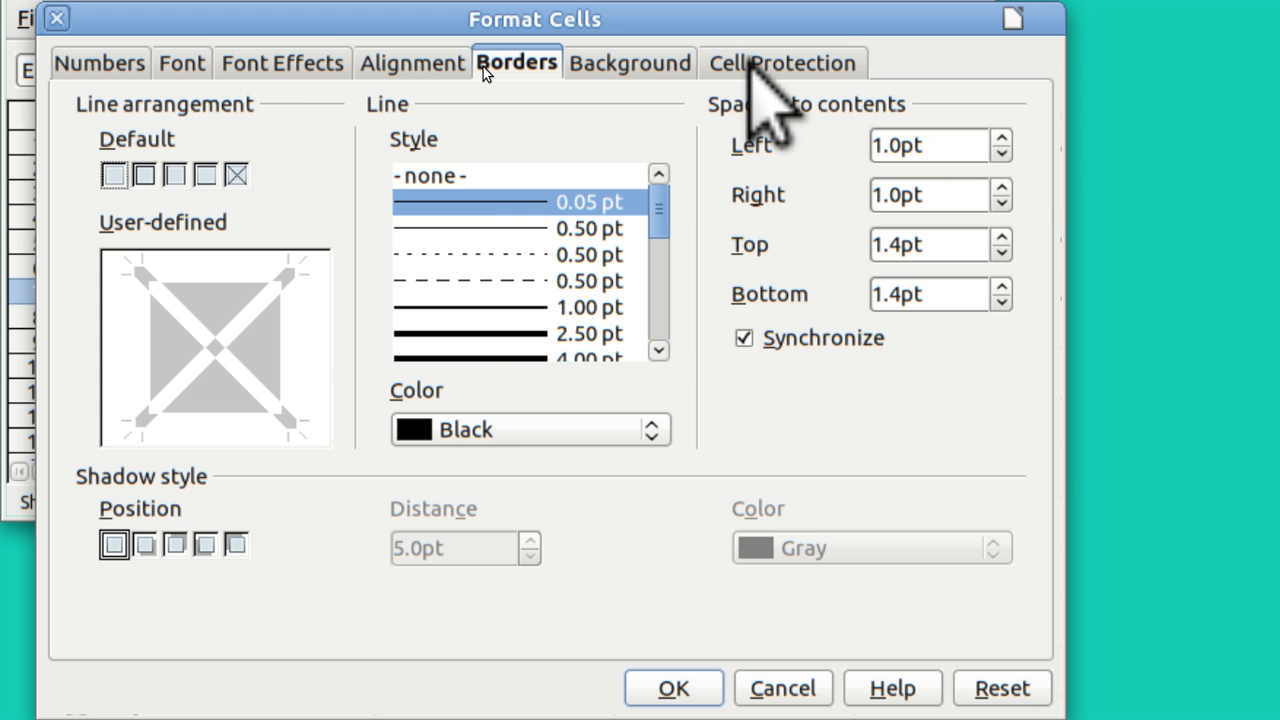
{"action": "left_click", "coordinate": [752, 62]}
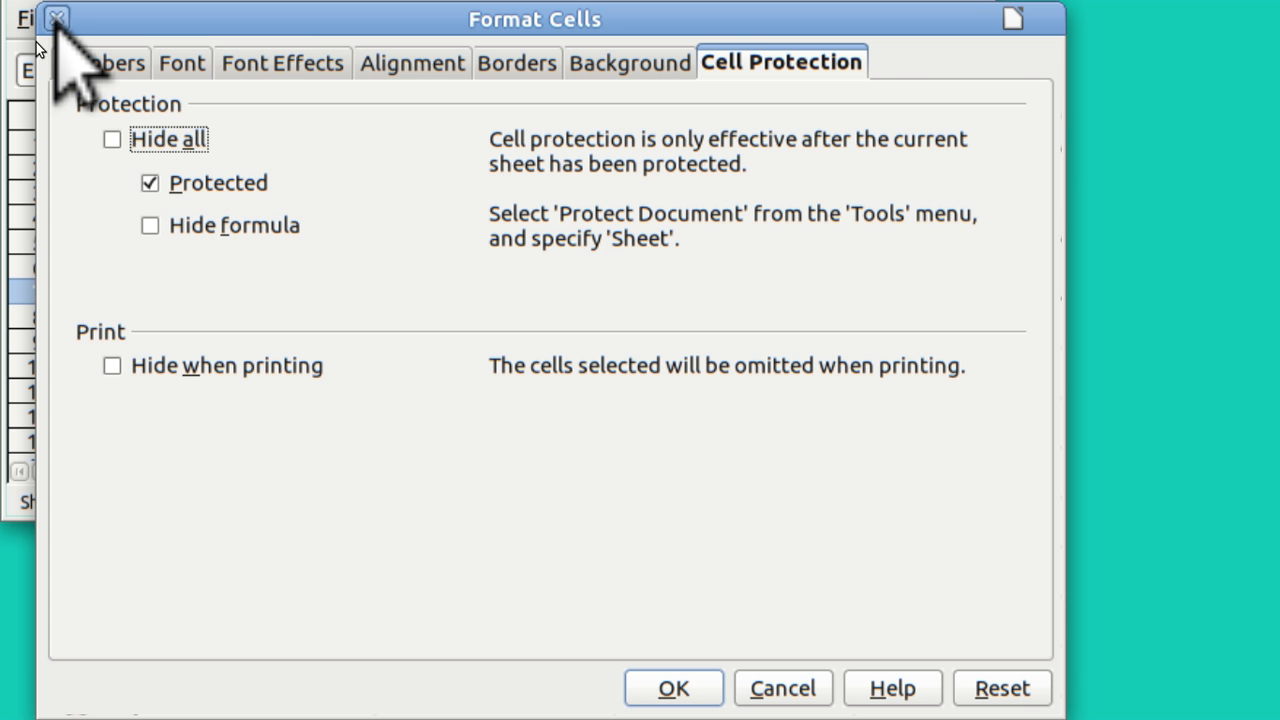
{"action": "left_click", "coordinate": [57, 20]}
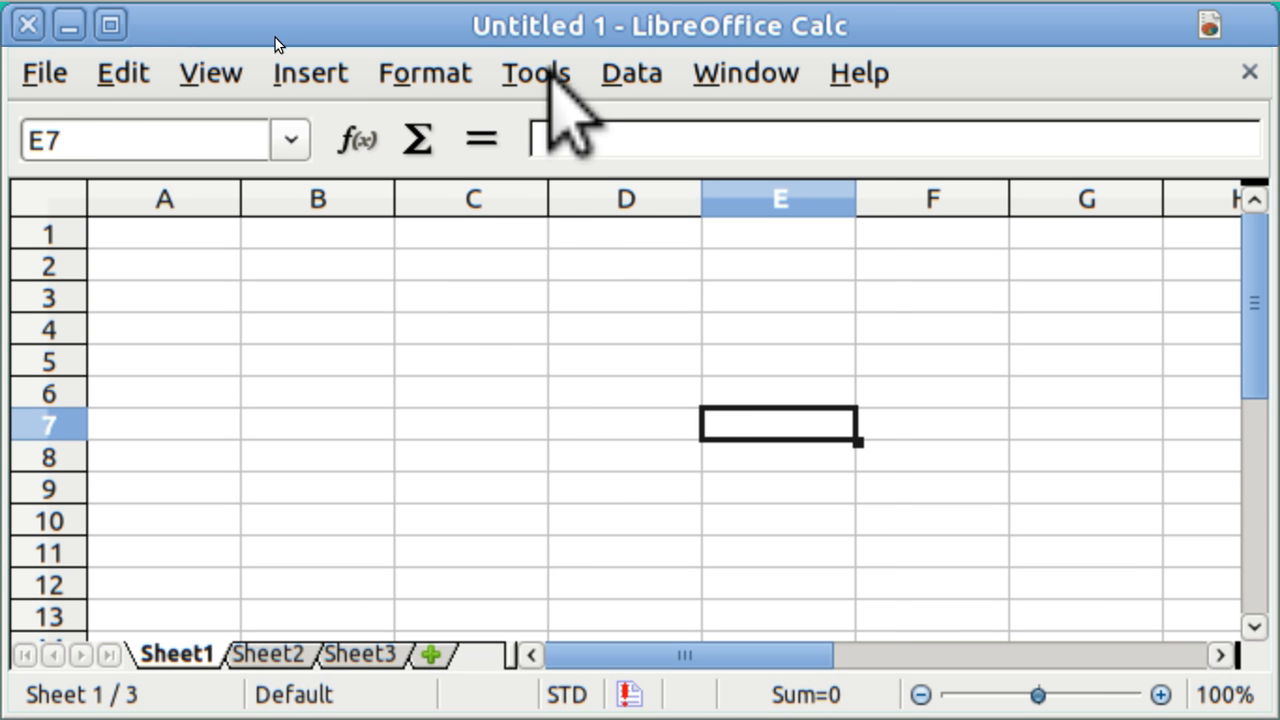
Look at which protection choices are available under Protect Document, without applying any
{"action": "left_click", "coordinate": [548, 72]}
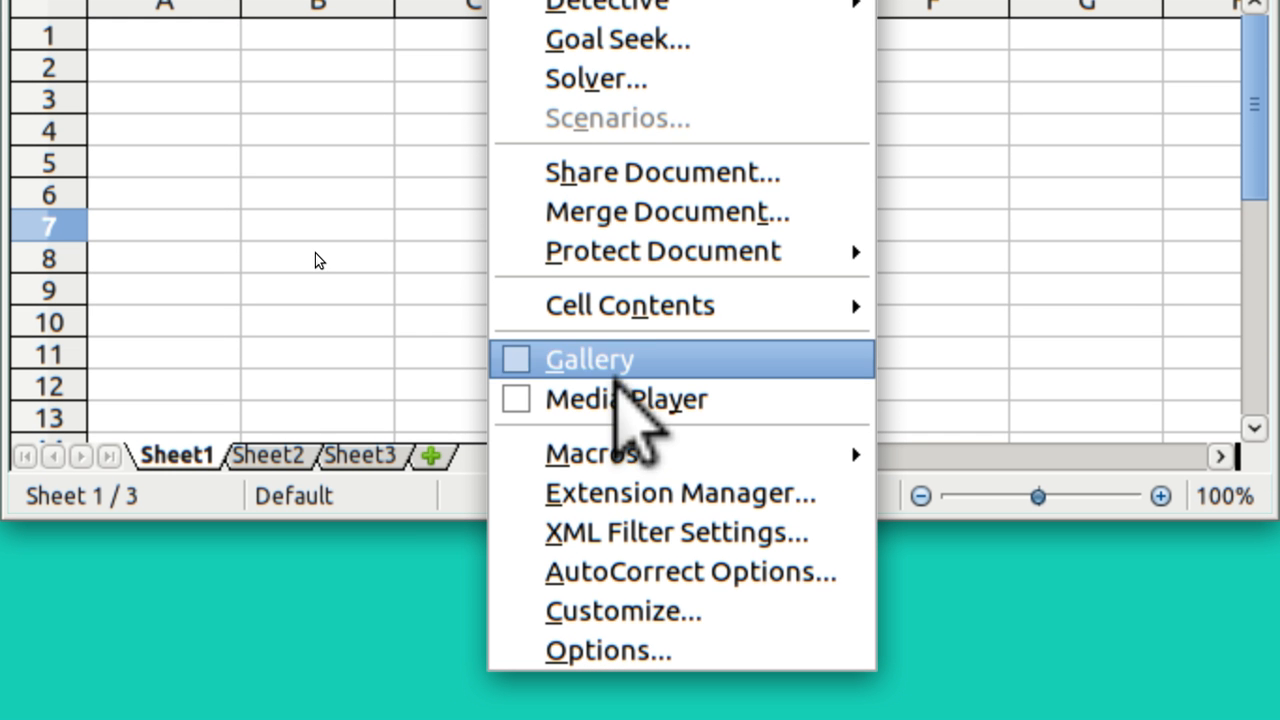
{"action": "mouse_move", "coordinate": [645, 245]}
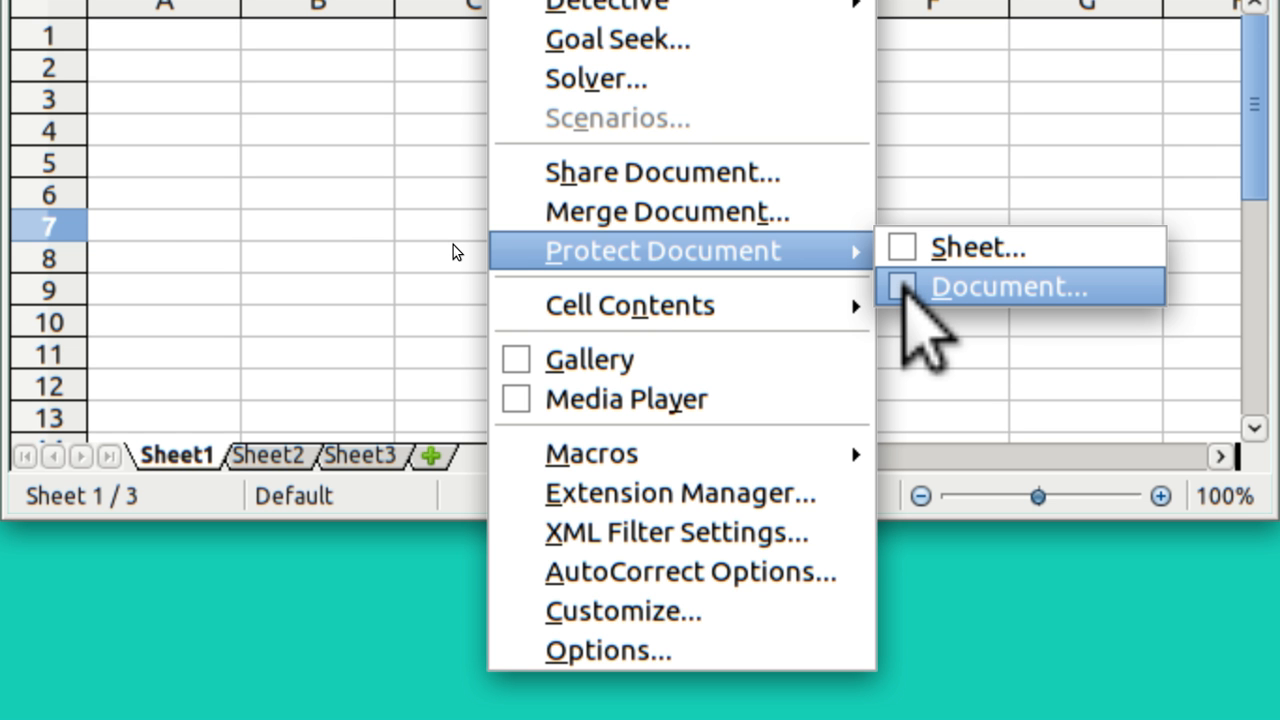
{"action": "left_click", "coordinate": [346, 249]}
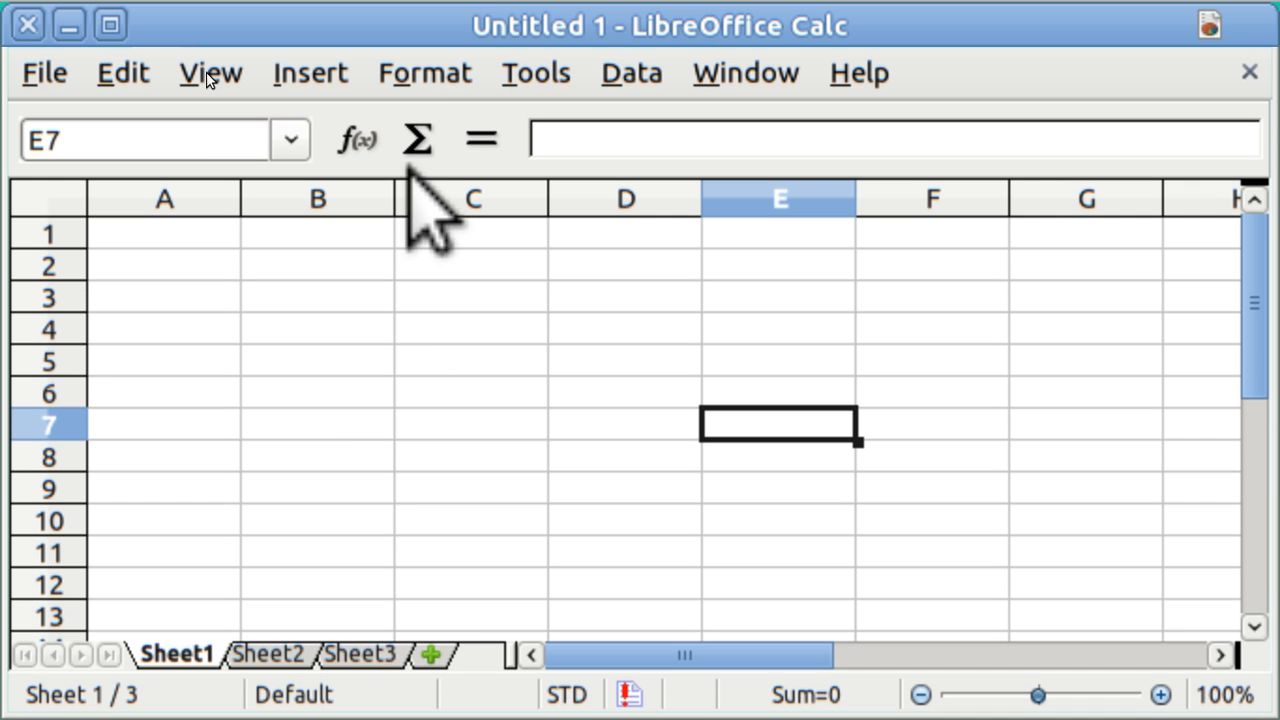
Turn off the Protected option in the Cell Protection settings for cell E7 and apply it
{"action": "left_click", "coordinate": [416, 76]}
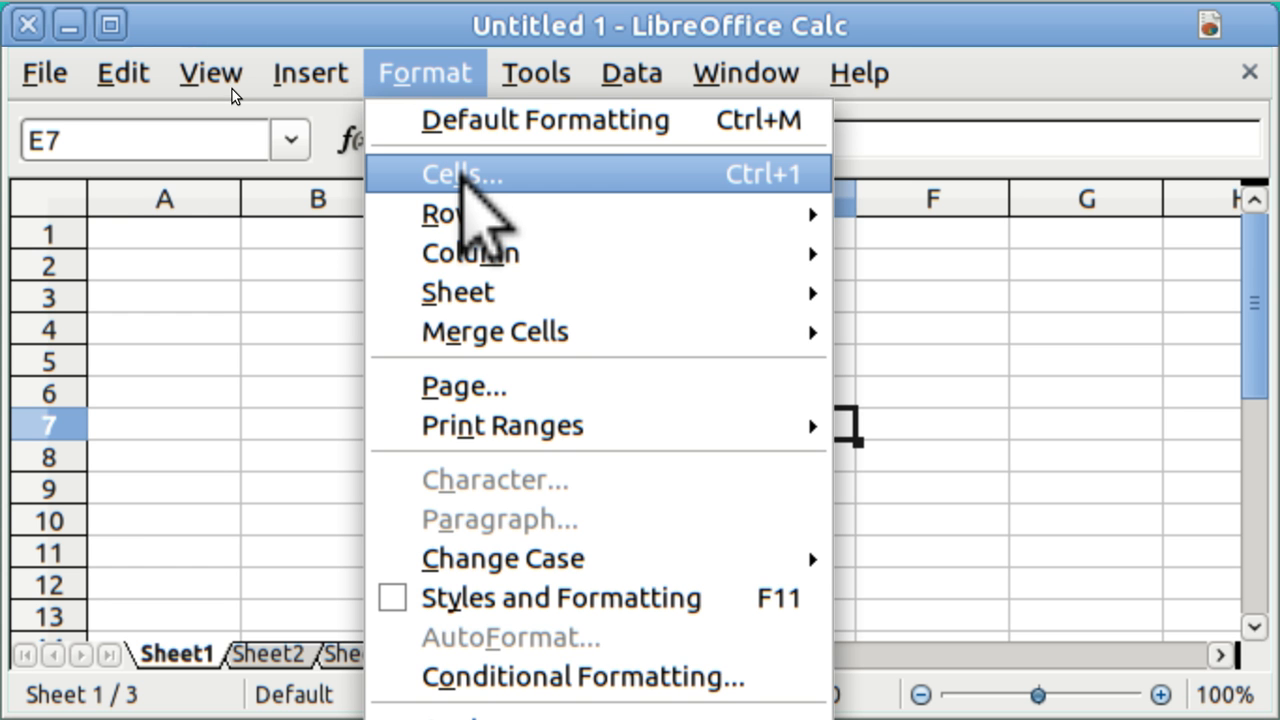
{"action": "left_click", "coordinate": [462, 176]}
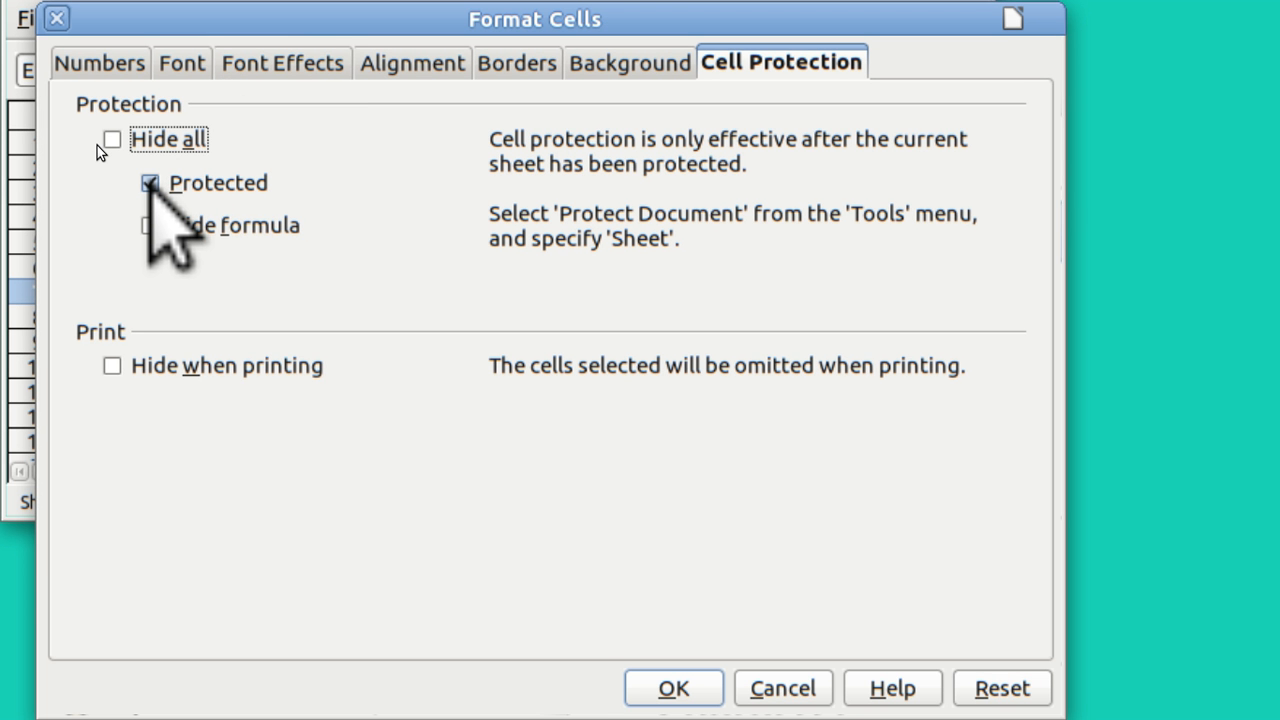
{"action": "left_click", "coordinate": [149, 185]}
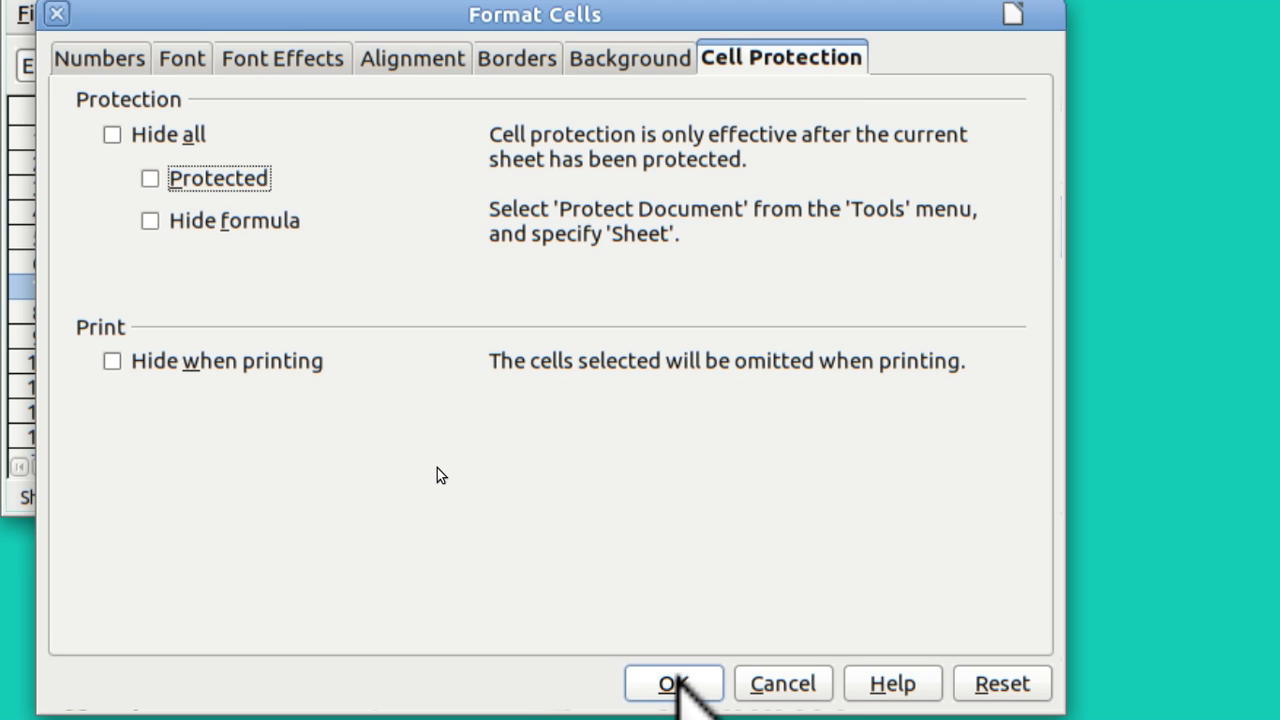
{"action": "left_click", "coordinate": [673, 684]}
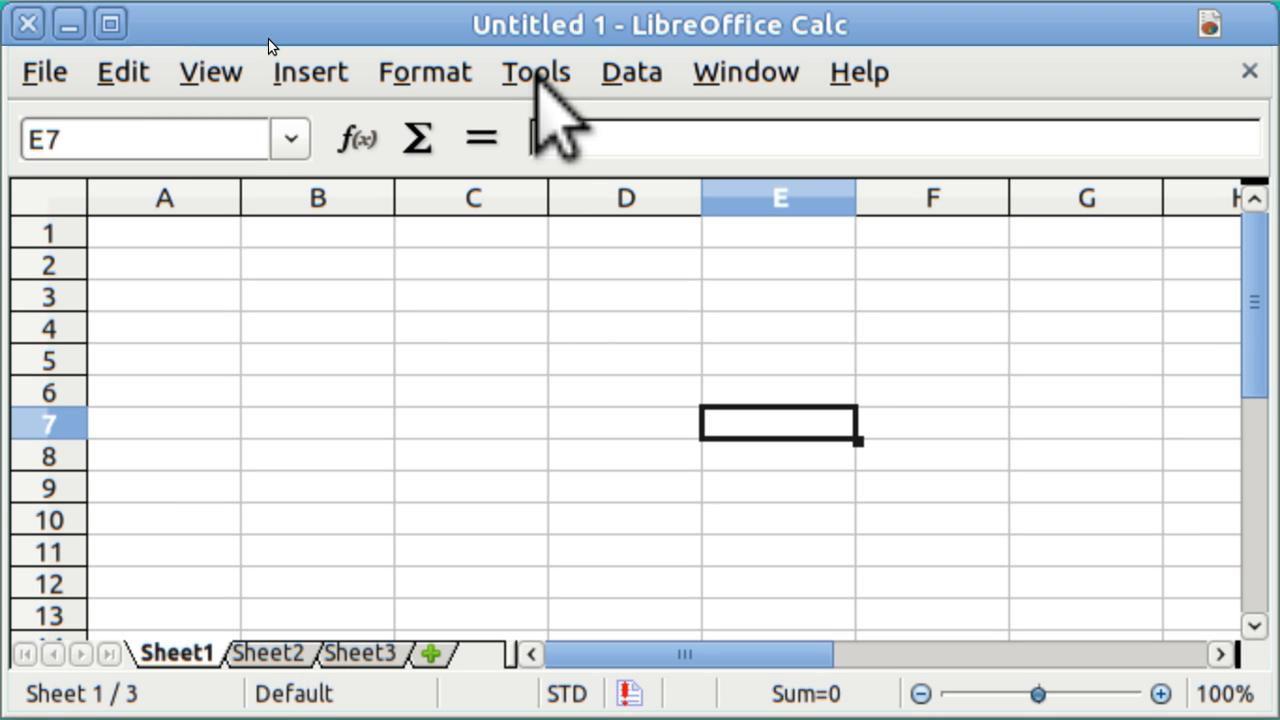
Protect Sheet1 without a password, keeping selection of locked and unlocked cells allowed
{"action": "left_click", "coordinate": [536, 72]}
{"action": "mouse_move", "coordinate": [737, 645]}
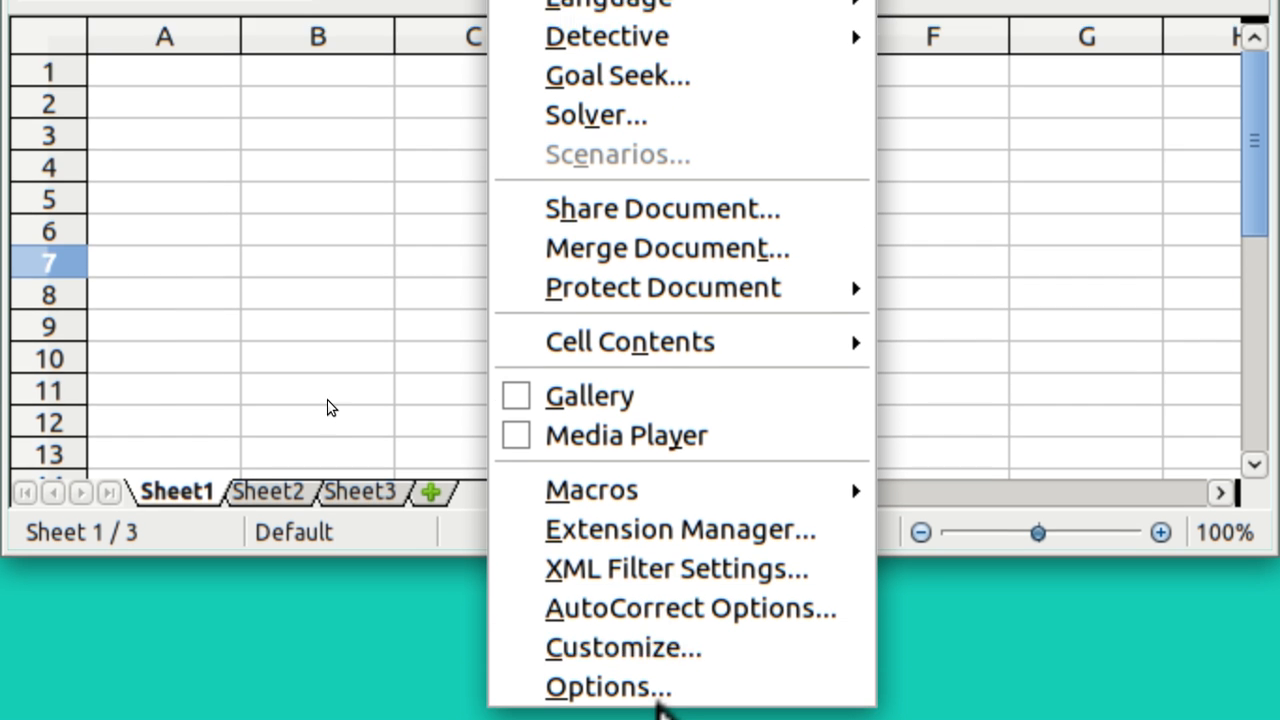
{"action": "mouse_move", "coordinate": [664, 286]}
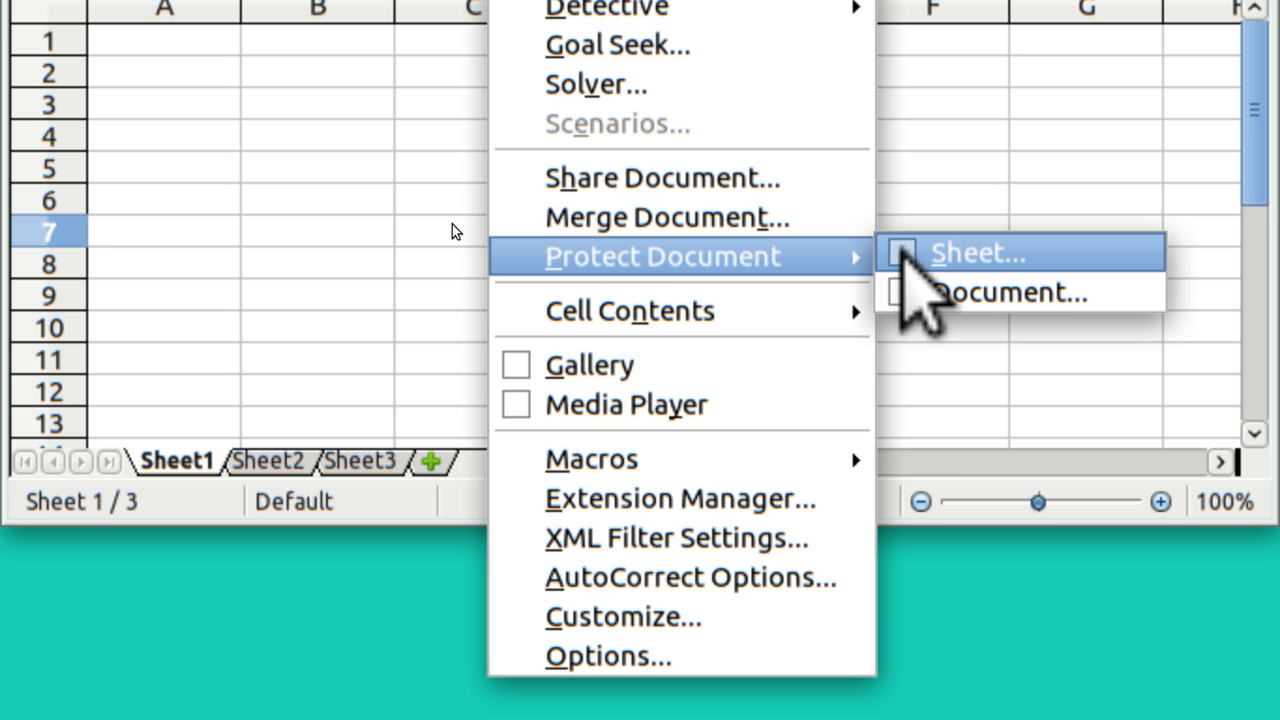
{"action": "left_click", "coordinate": [905, 255]}
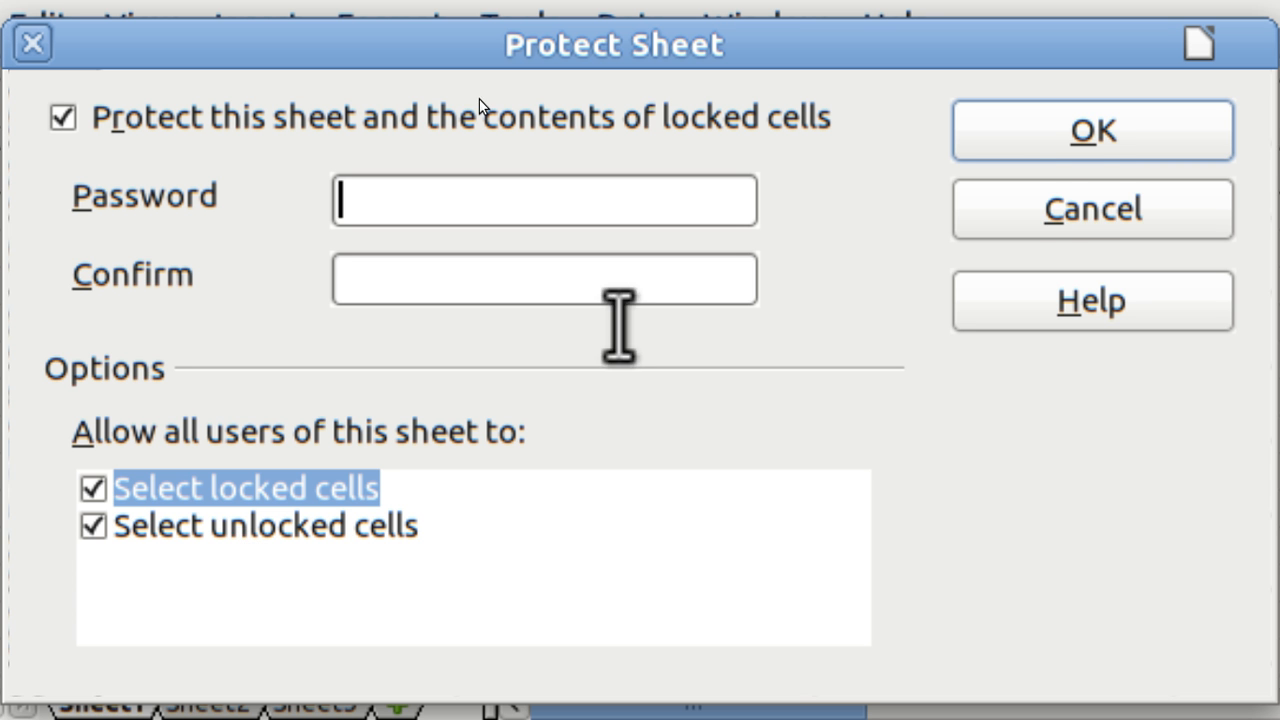
{"action": "left_click", "coordinate": [1075, 138]}
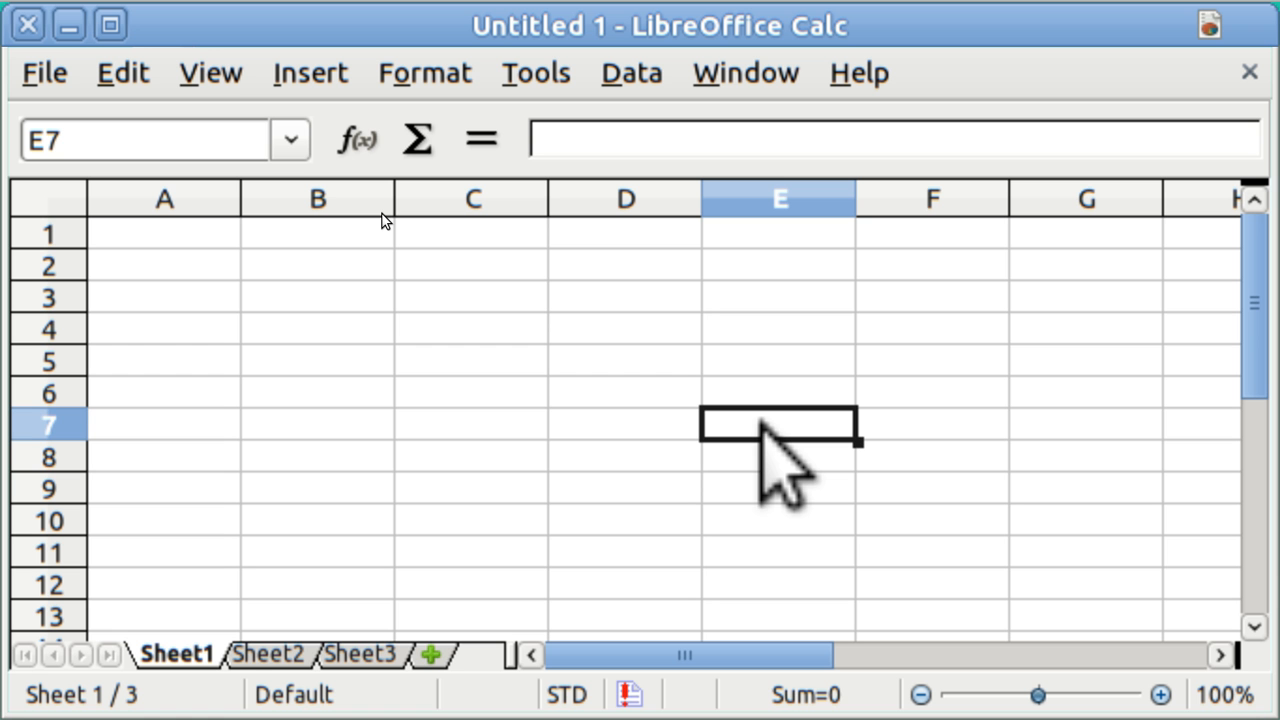
Enter 1 in the unprotected cell E7 and reselect the cell
{"action": "type", "text": "1"}
{"action": "key", "text": "Return"}
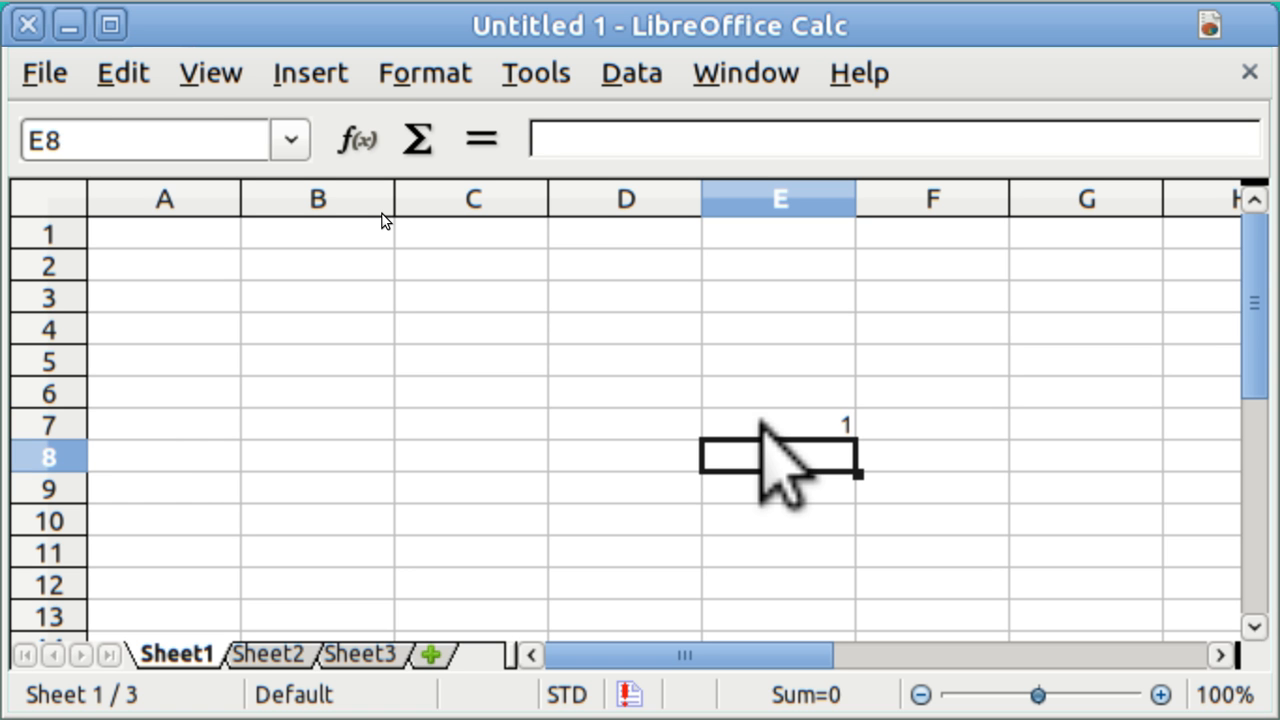
{"action": "left_click", "coordinate": [763, 425]}
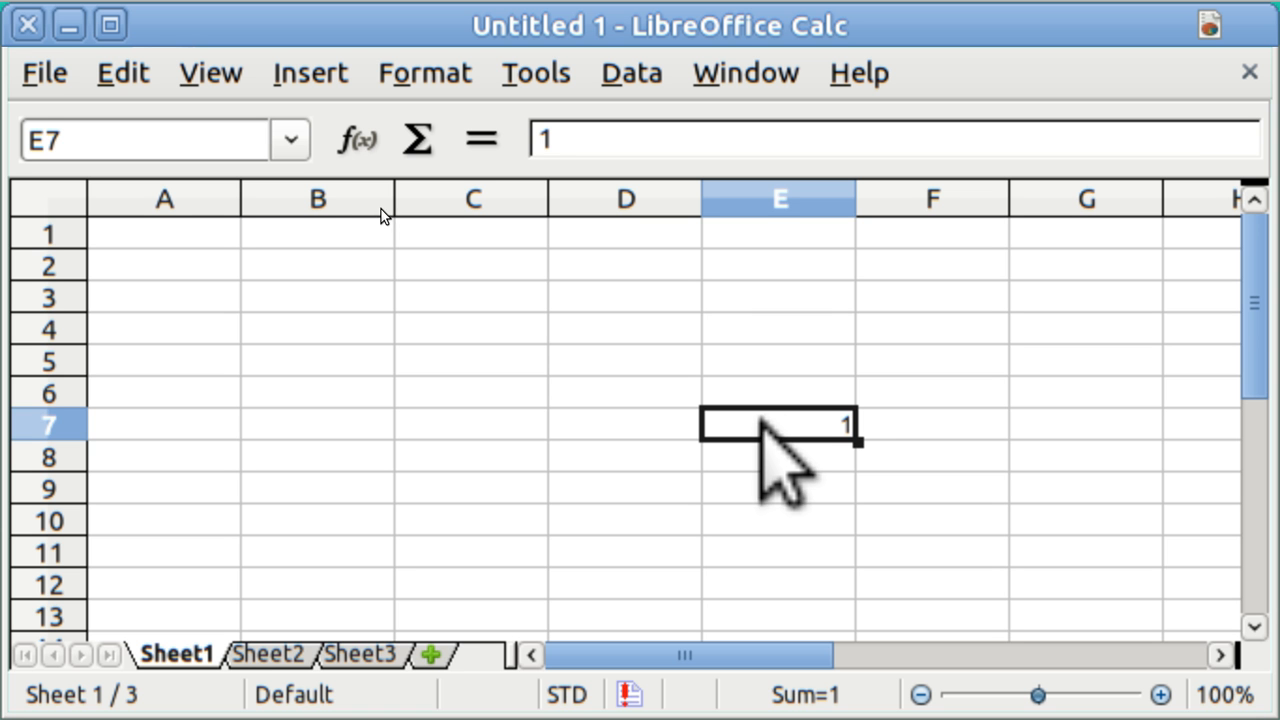
Try to enter 1 in the locked cell E6, dismiss the message, and return to cell E7
{"action": "left_click", "coordinate": [763, 388]}
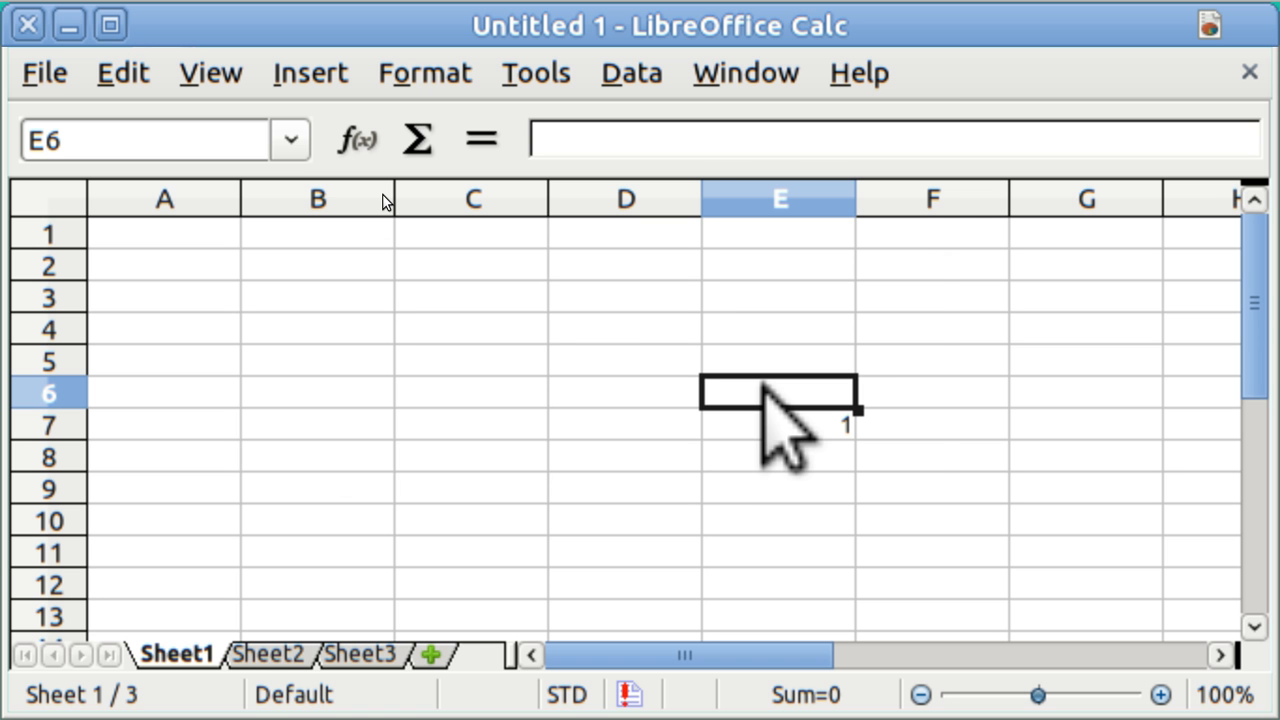
{"action": "type", "text": "1"}
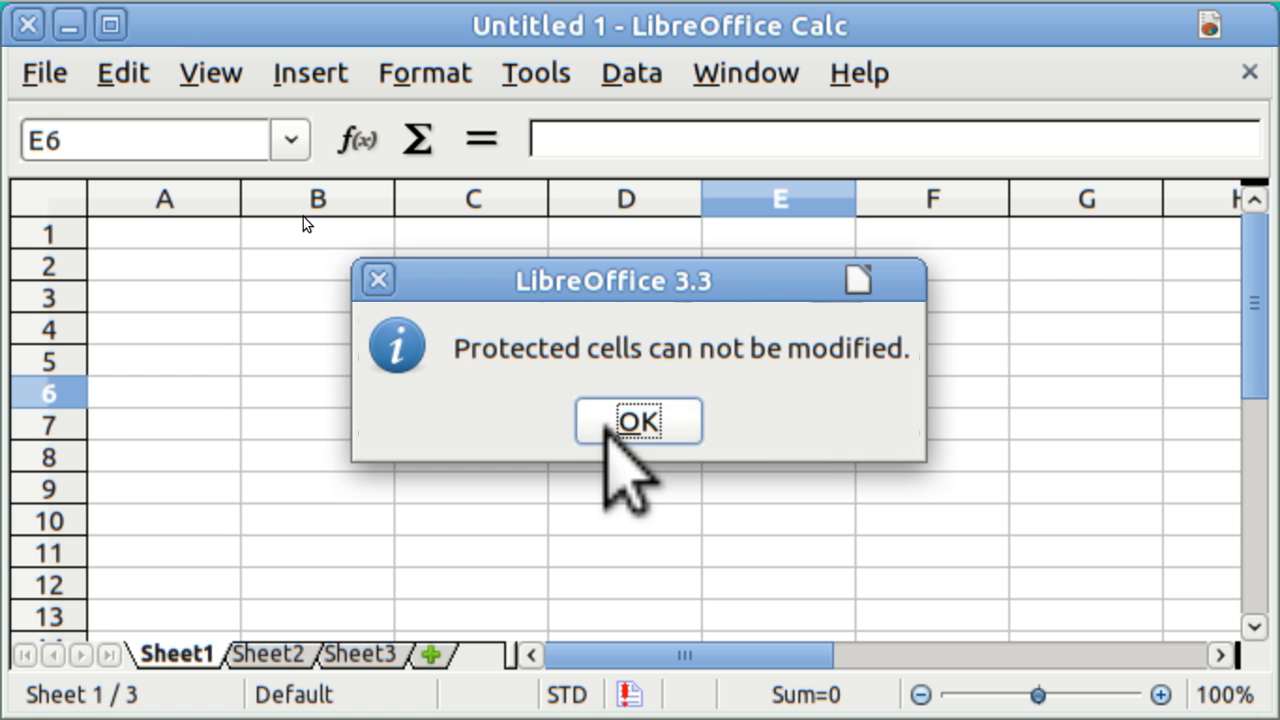
{"action": "left_click", "coordinate": [610, 424]}
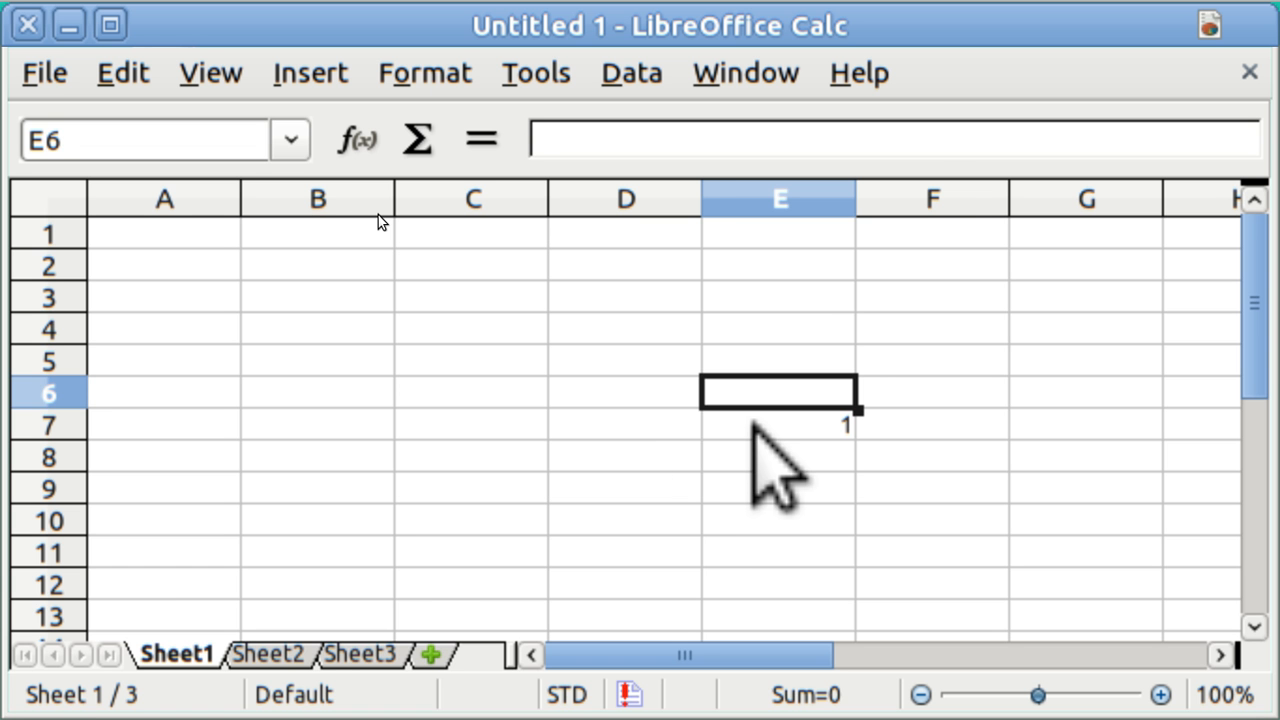
{"action": "key", "text": "Down"}
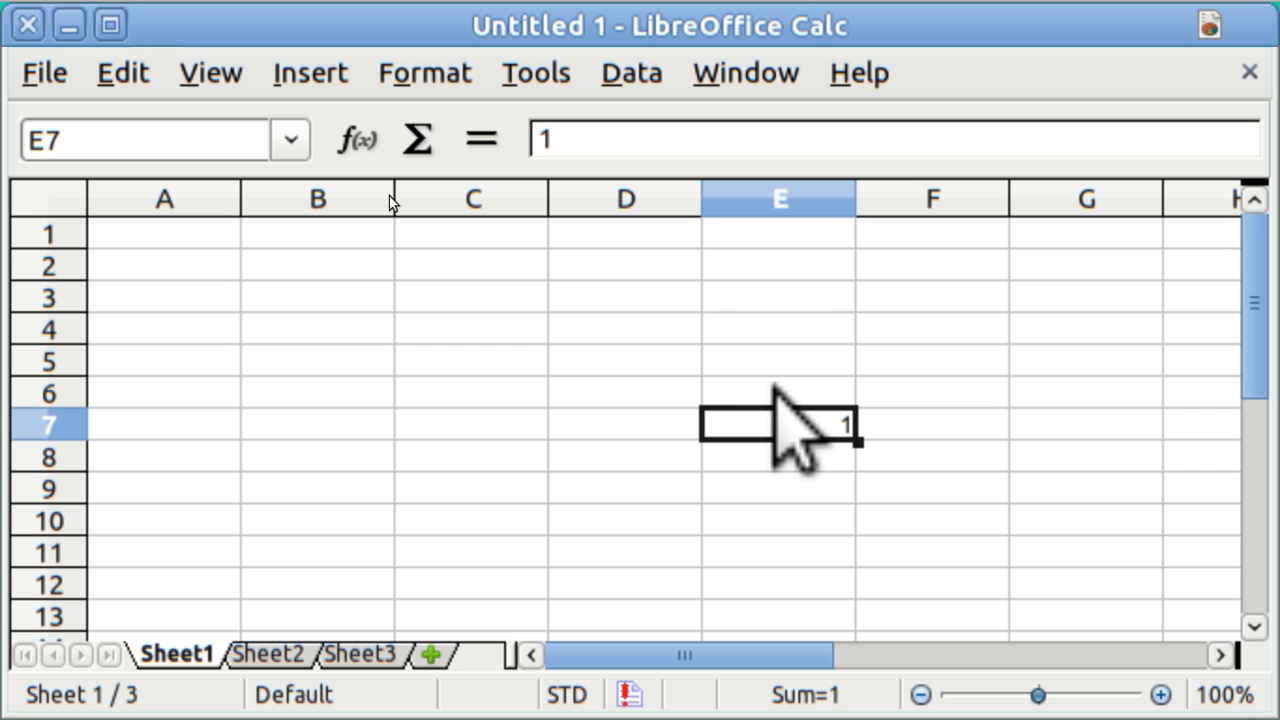
Remove the protection from Sheet1, then select cell E1 and return to cell E7
{"action": "left_click", "coordinate": [527, 76]}
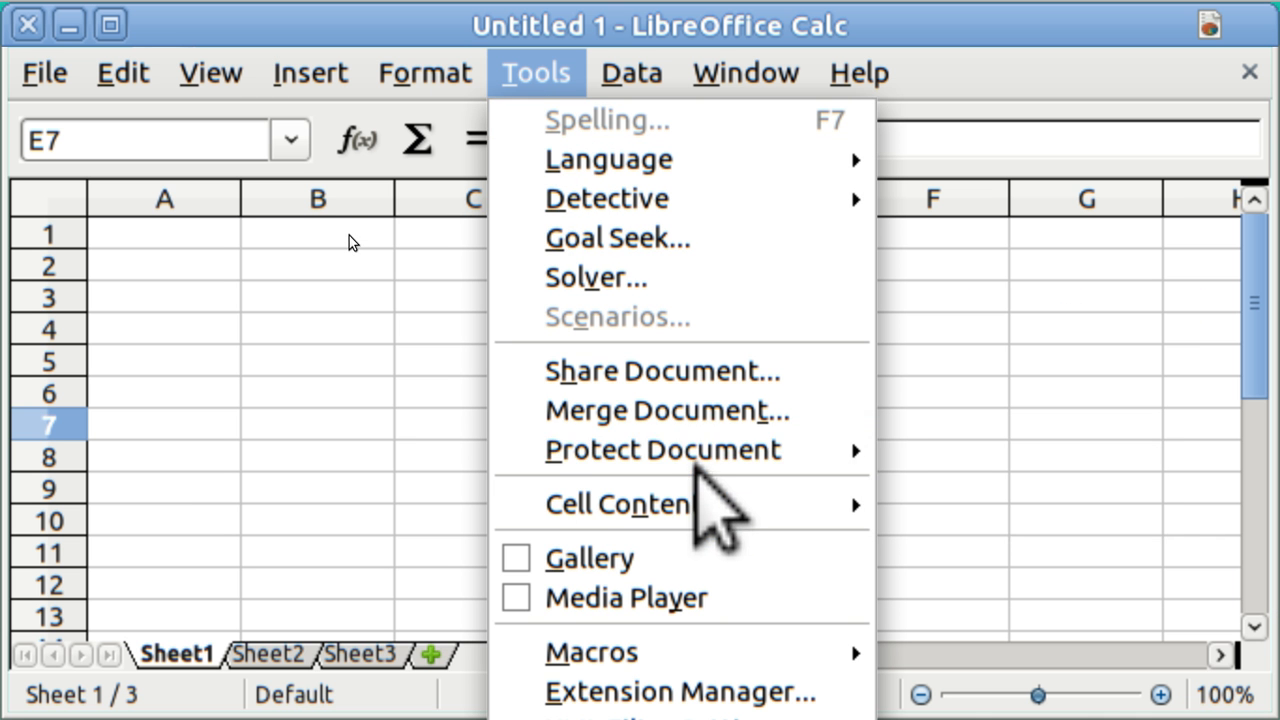
{"action": "mouse_move", "coordinate": [697, 452]}
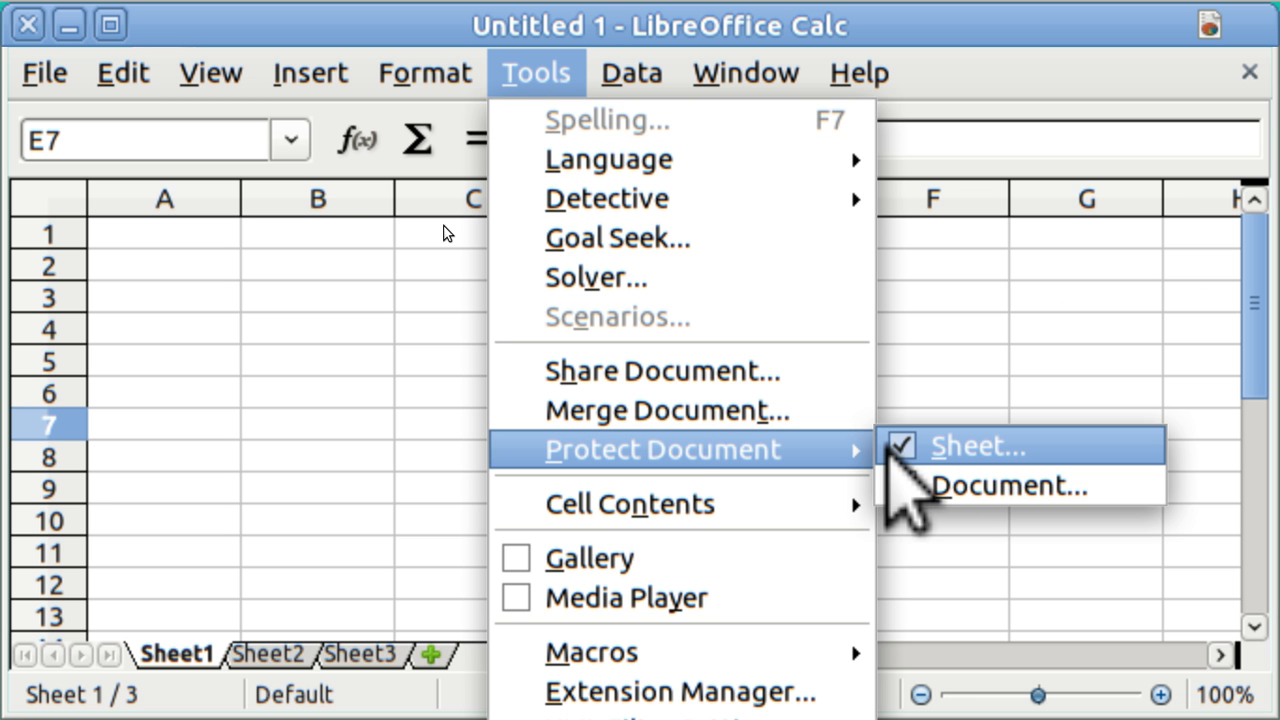
{"action": "left_click", "coordinate": [900, 447]}
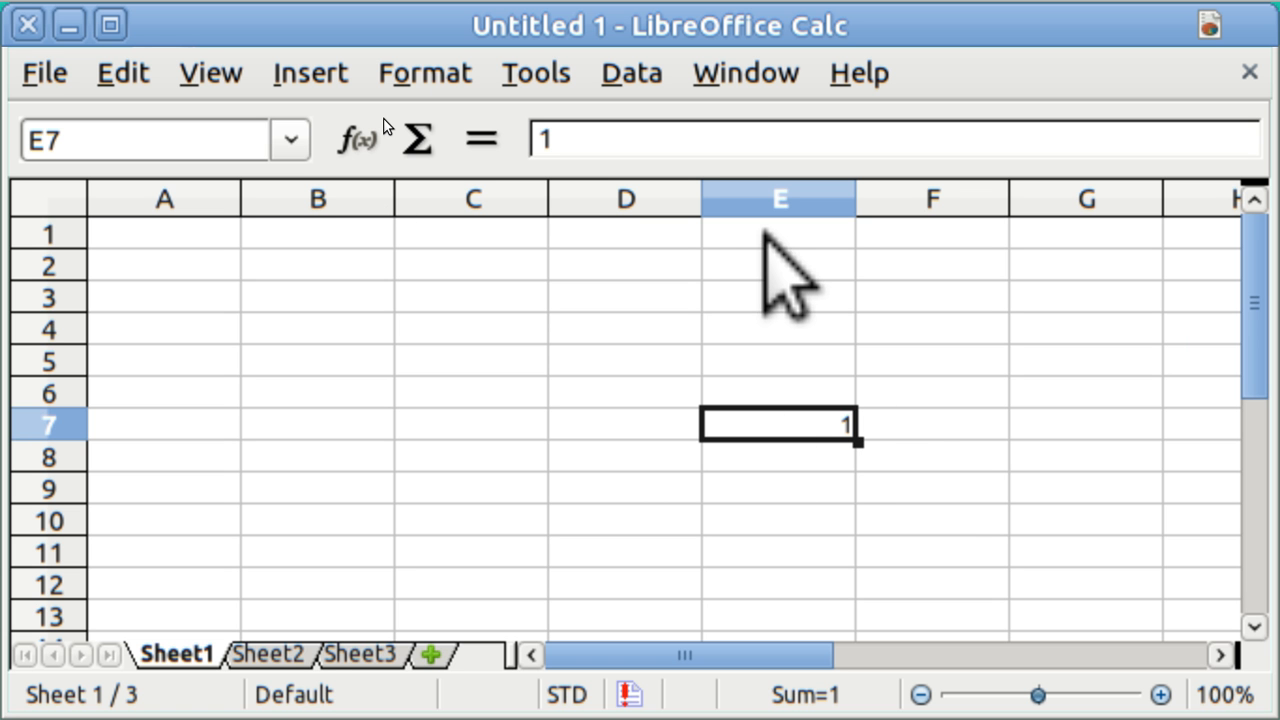
{"action": "left_click", "coordinate": [765, 236]}
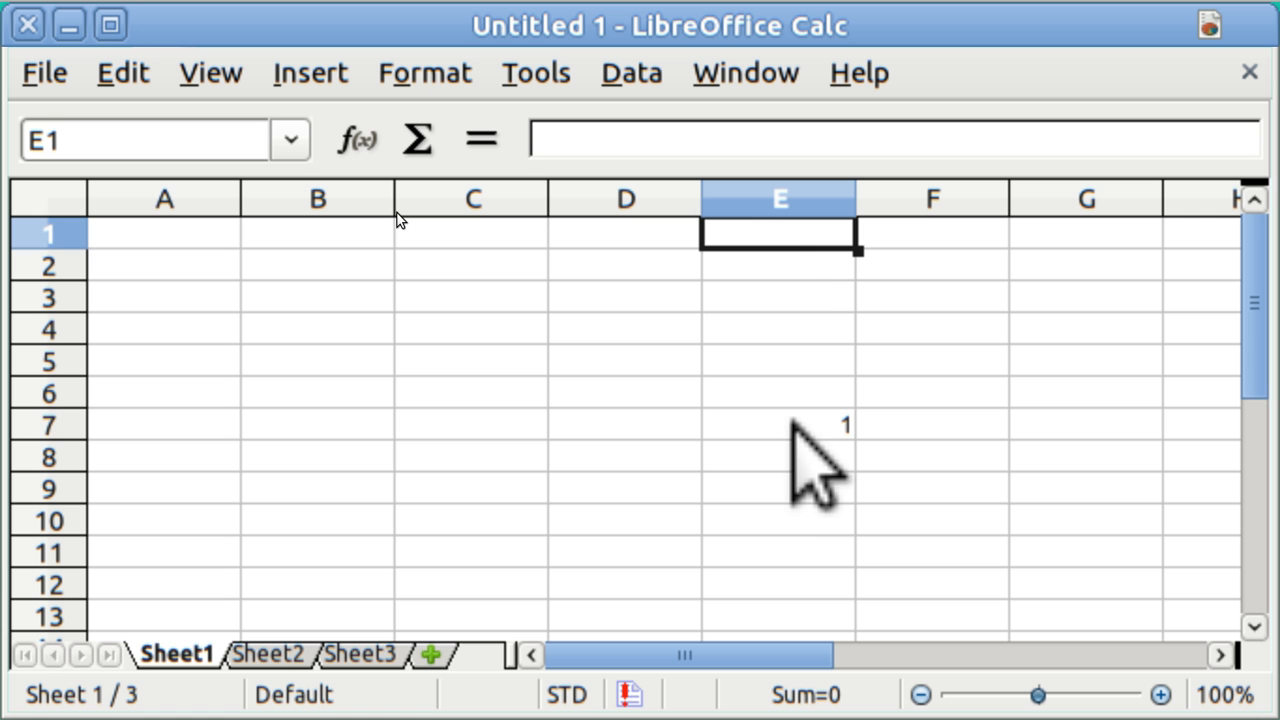
{"action": "left_click", "coordinate": [793, 422]}
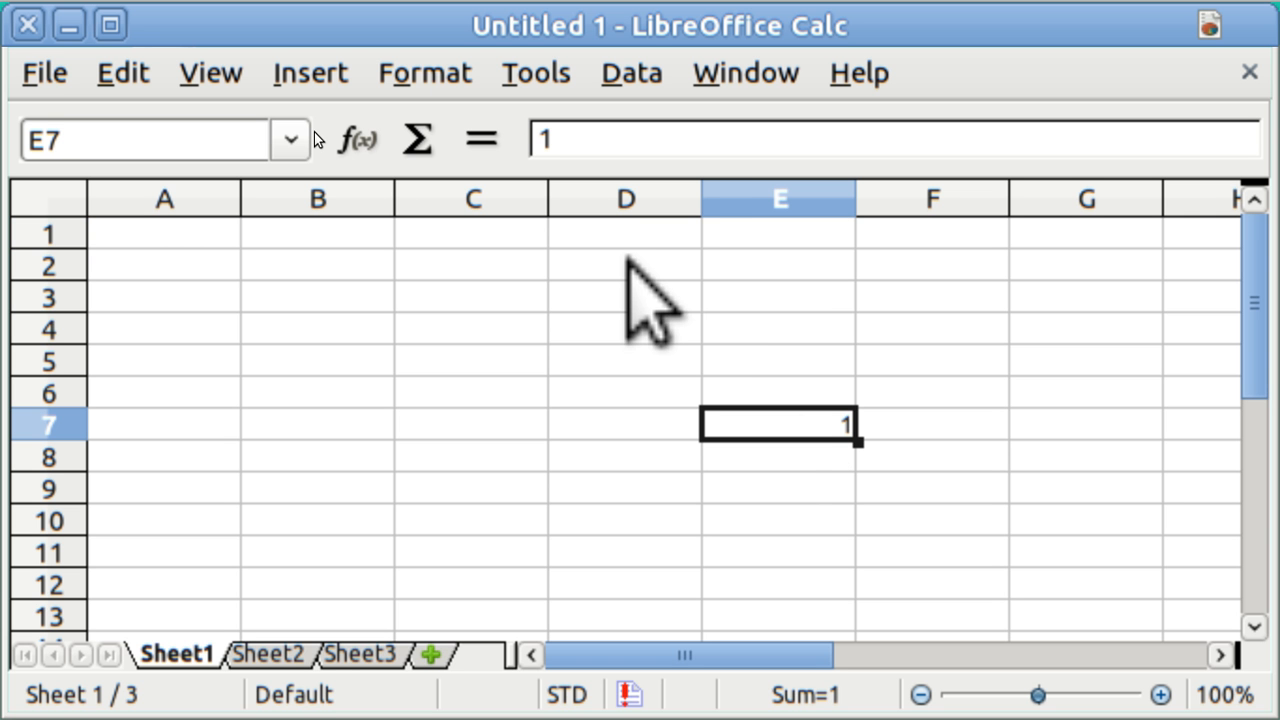
Enter 1 in each of the cells D2 to D7
{"action": "left_click", "coordinate": [628, 262]}
{"action": "type", "text": "1 "}
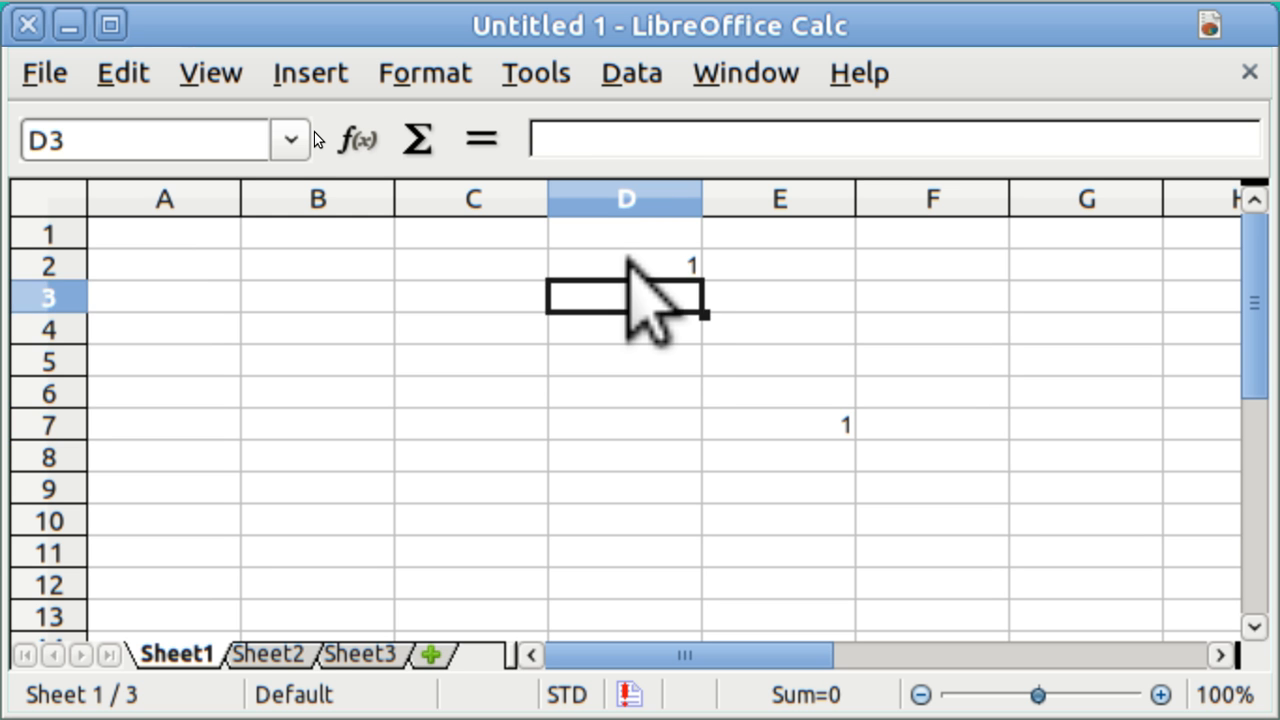
{"action": "type", "text": "1 1 1 1"}
{"action": "key", "text": "Return"}
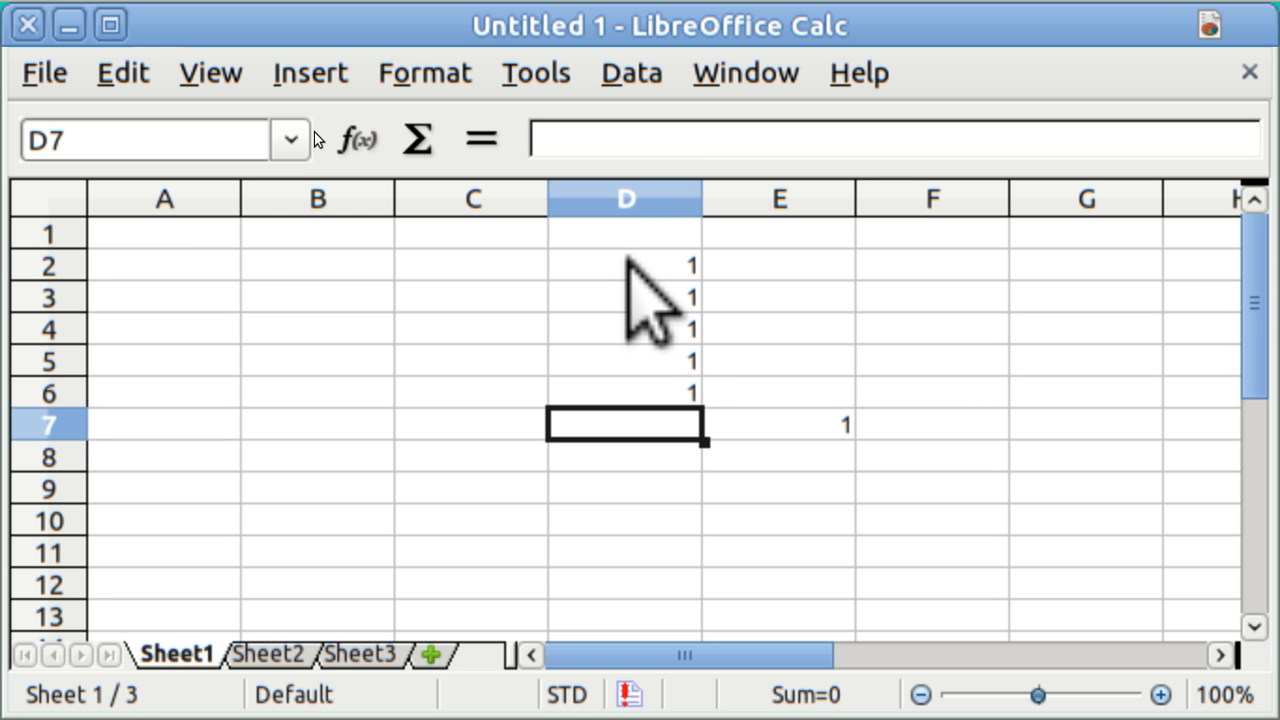
{"action": "type", "text": "1"}
{"action": "key", "text": "Return"}
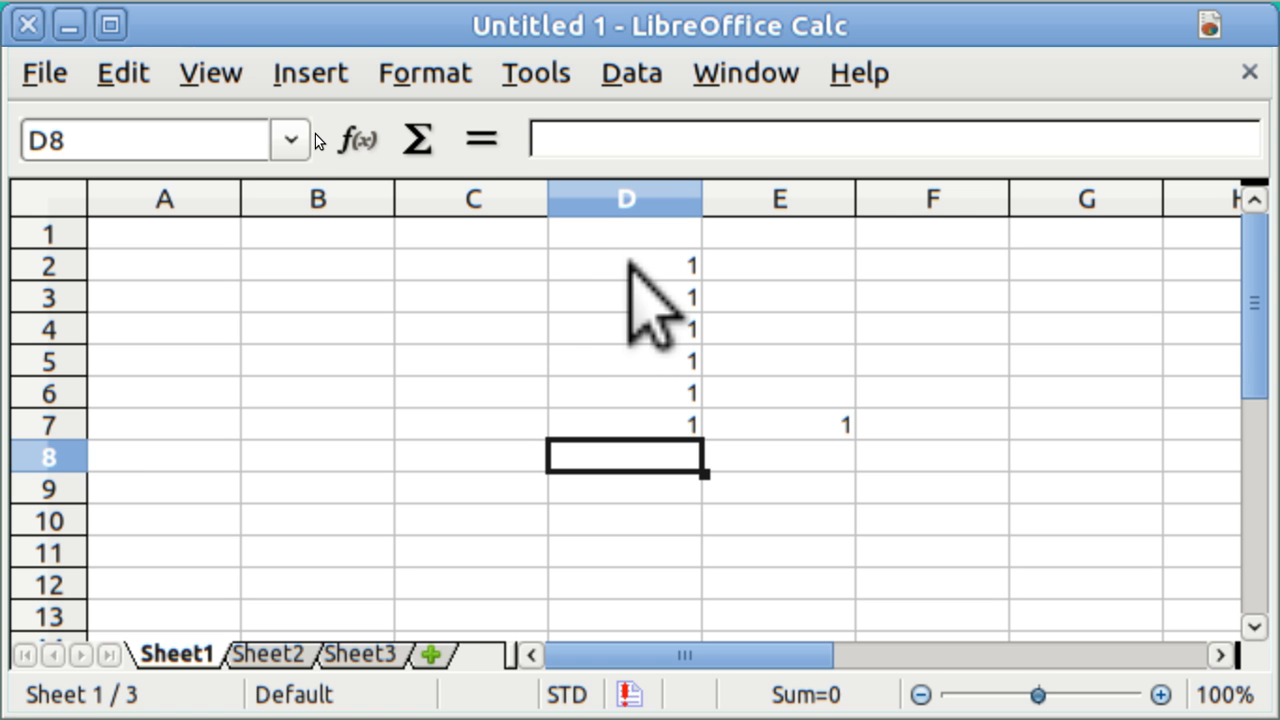
Turn off the Protected option in the Cell Protection settings for the range D2:D7 and apply it
{"action": "left_click", "coordinate": [631, 264]}
{"action": "key", "text": "shift+Down"}
{"action": "key", "text": "shift+Down"}
{"action": "key", "text": "shift+Down"}
{"action": "key", "text": "shift+Down"}
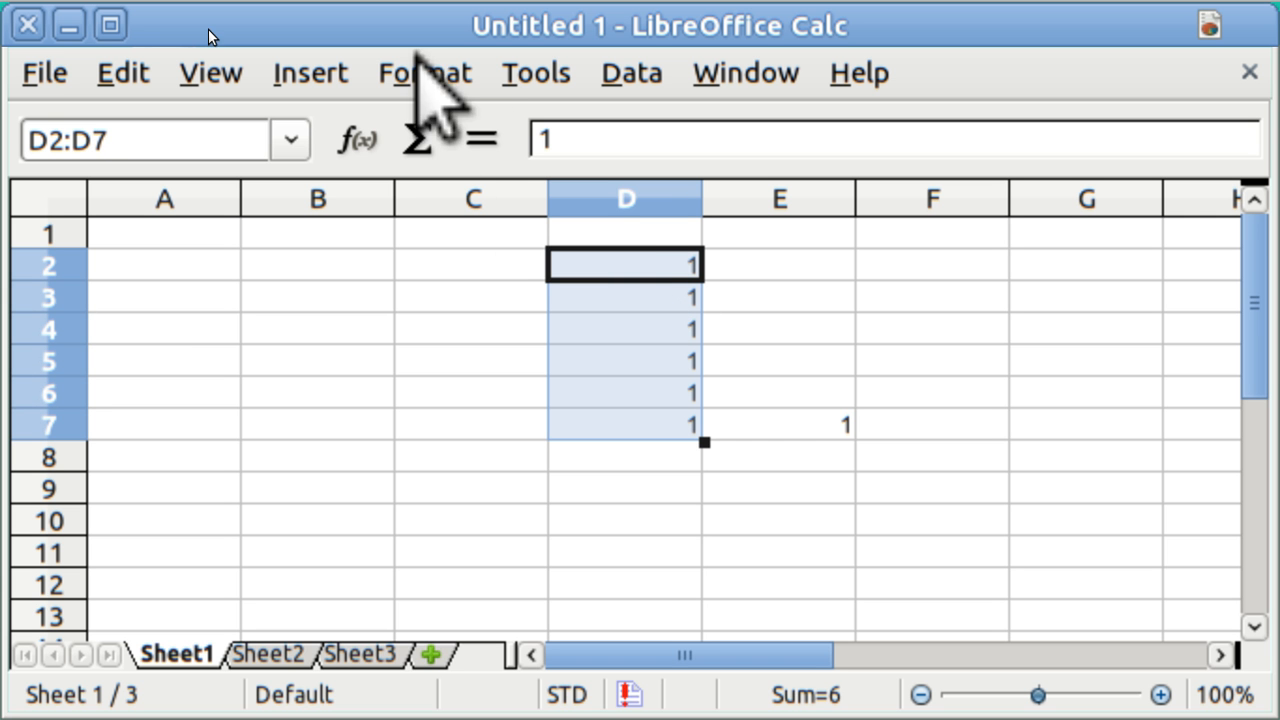
{"action": "left_click", "coordinate": [423, 73]}
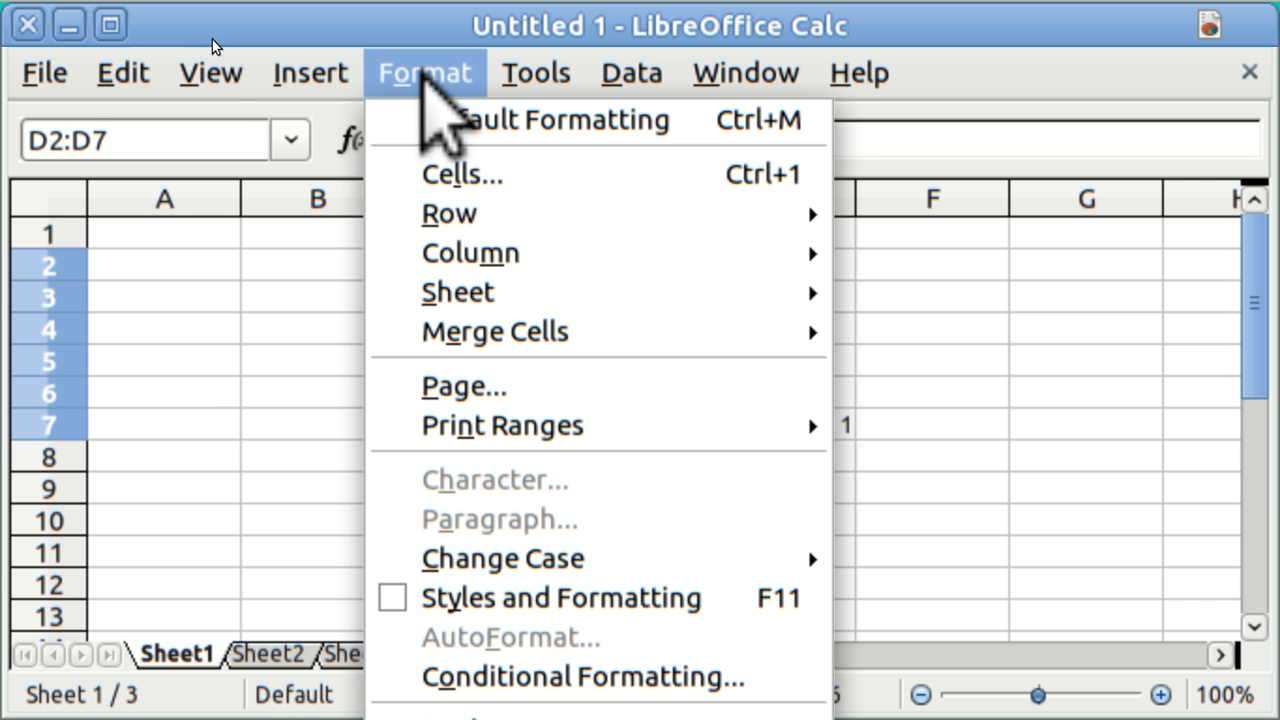
{"action": "left_click", "coordinate": [450, 175]}
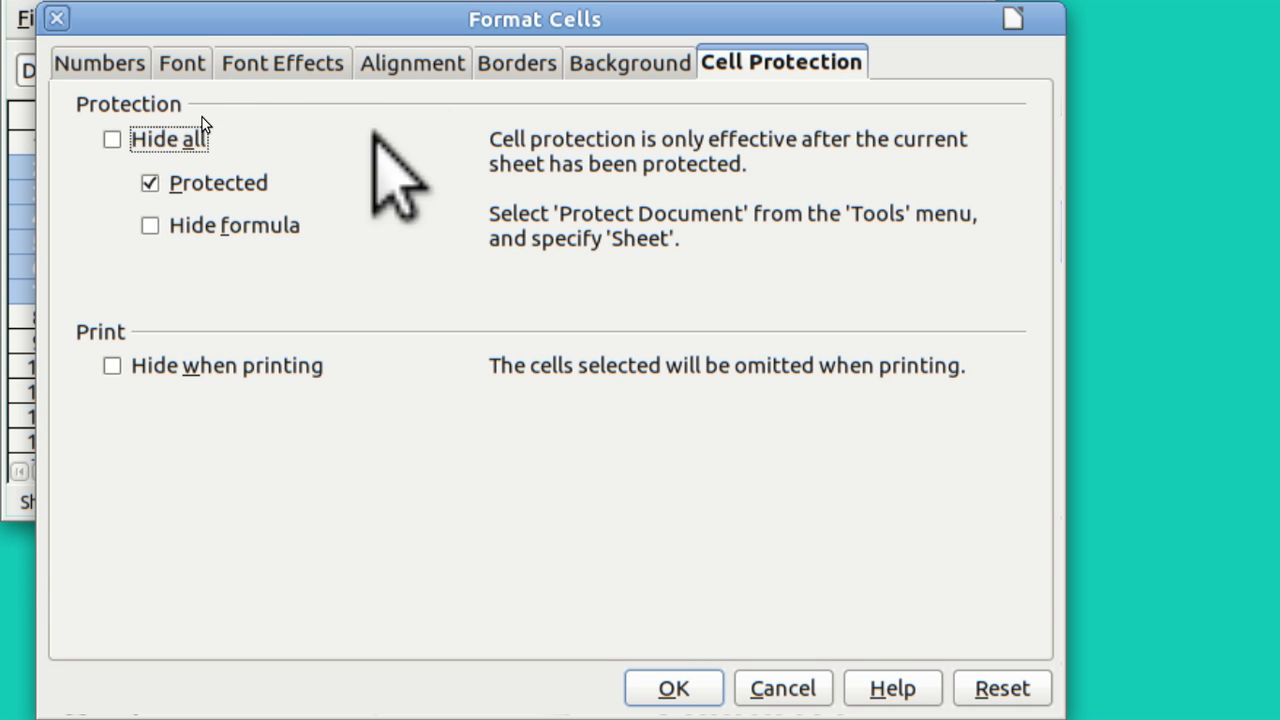
{"action": "left_click", "coordinate": [150, 184]}
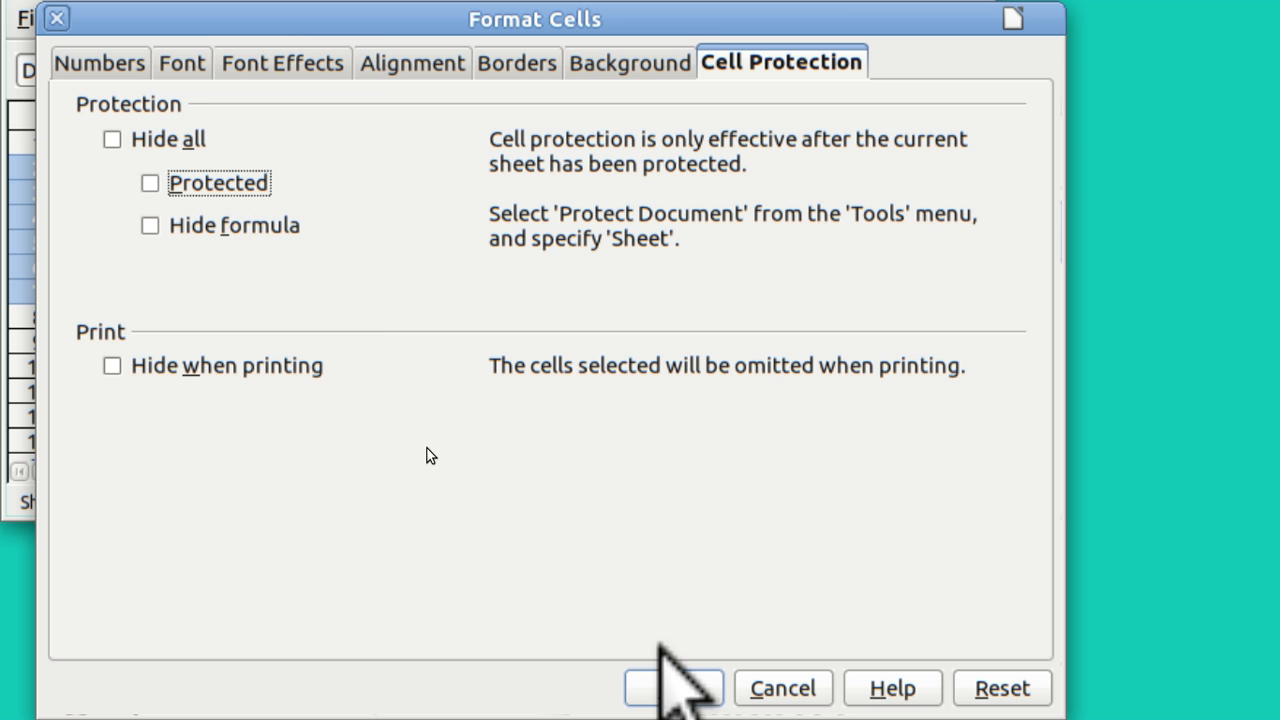
{"action": "left_click", "coordinate": [672, 682]}
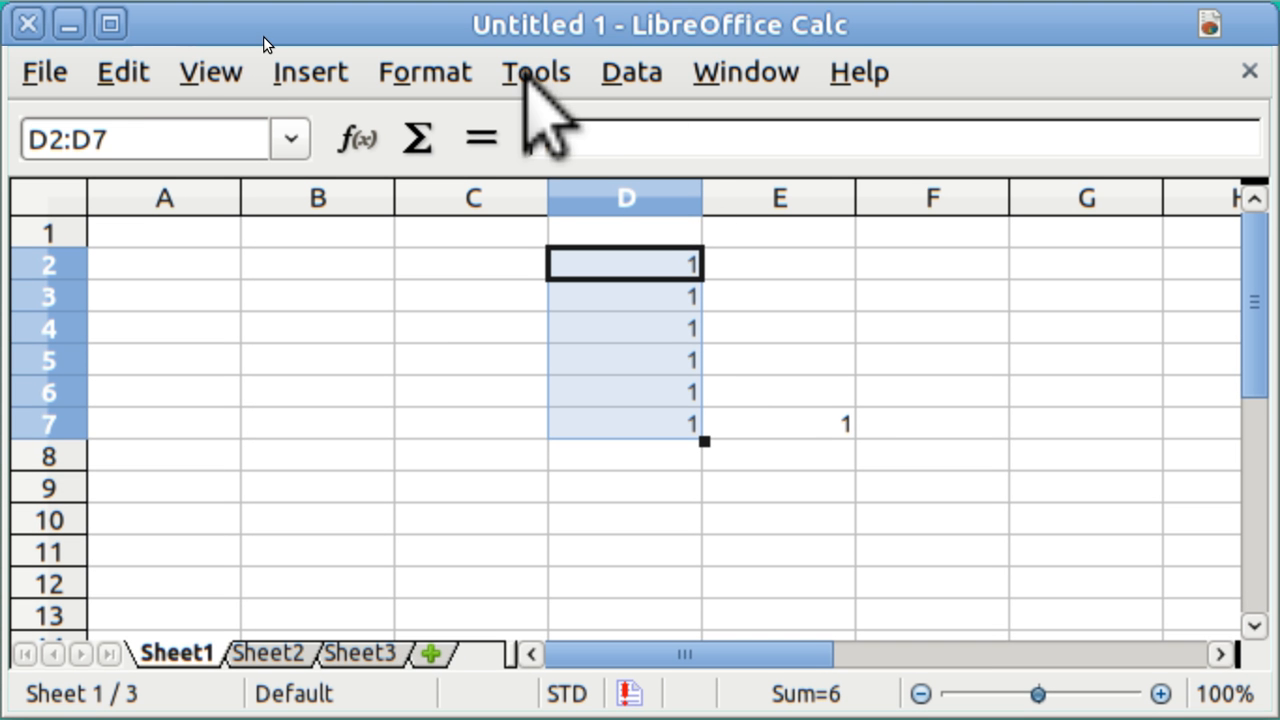
Protect Sheet1 again without a password, leaving selection of both locked and unlocked cells allowed
{"action": "left_click", "coordinate": [532, 74]}
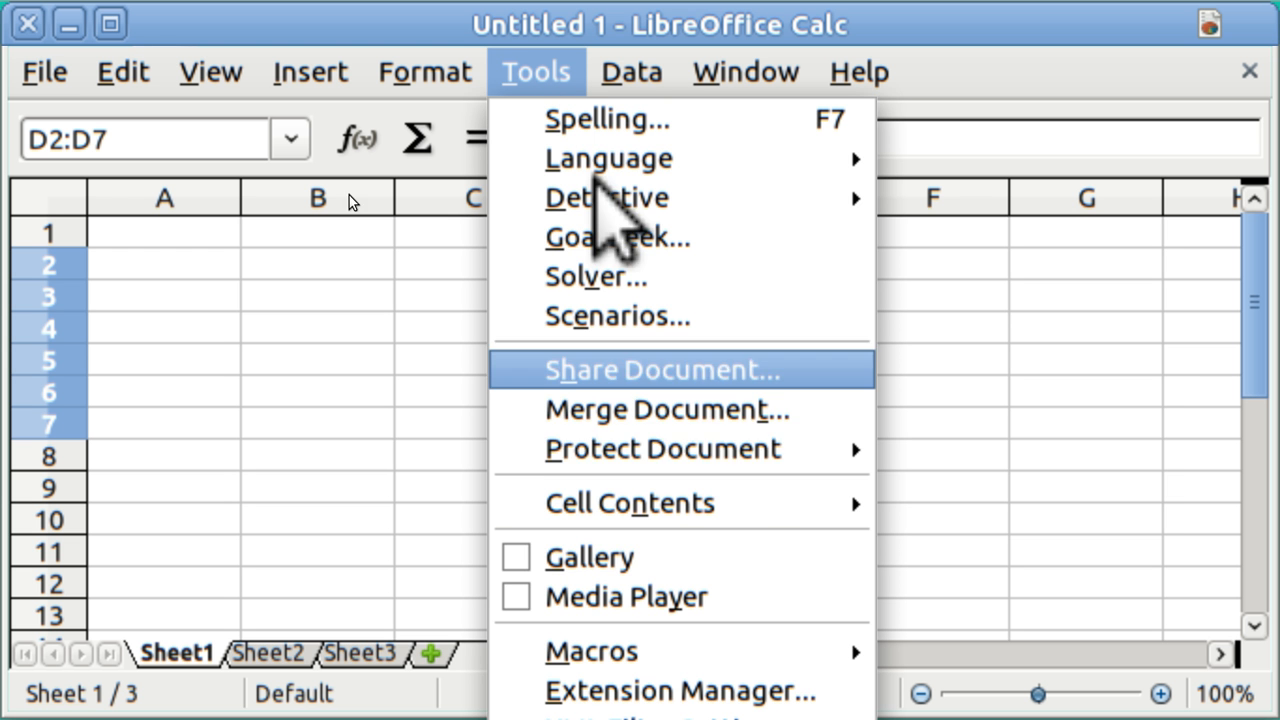
{"action": "mouse_move", "coordinate": [715, 450]}
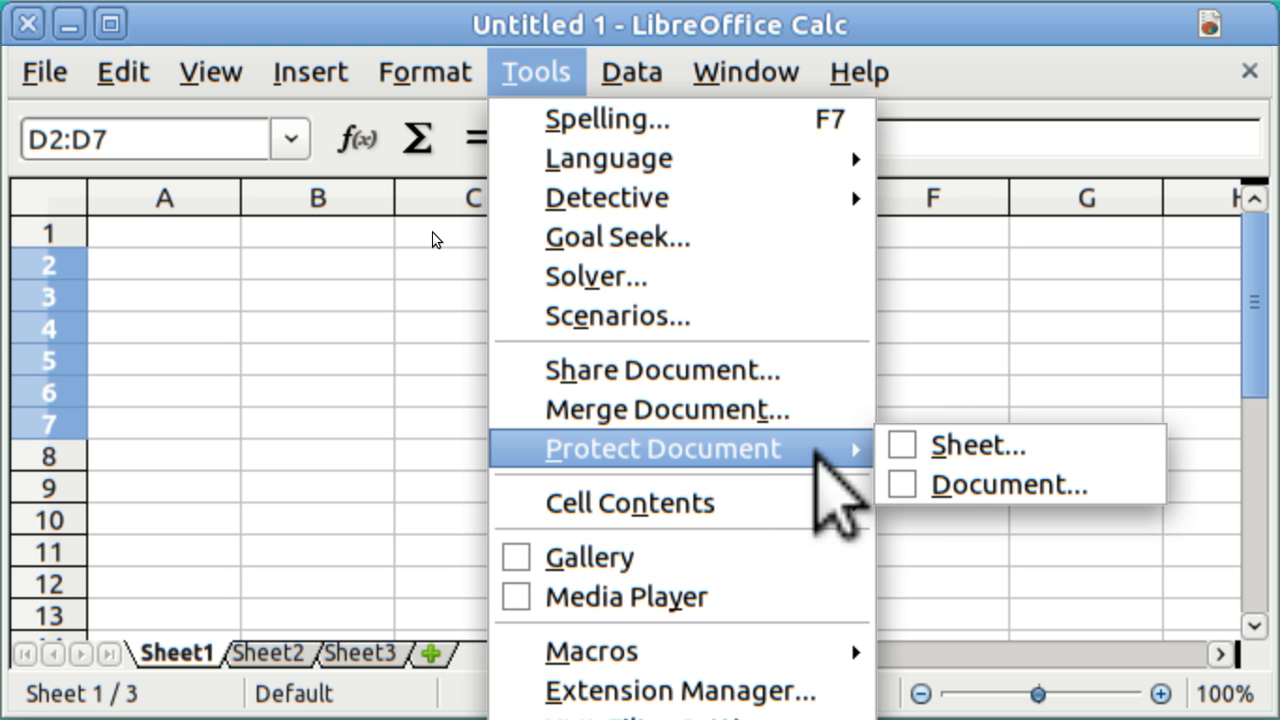
{"action": "left_click", "coordinate": [910, 445]}
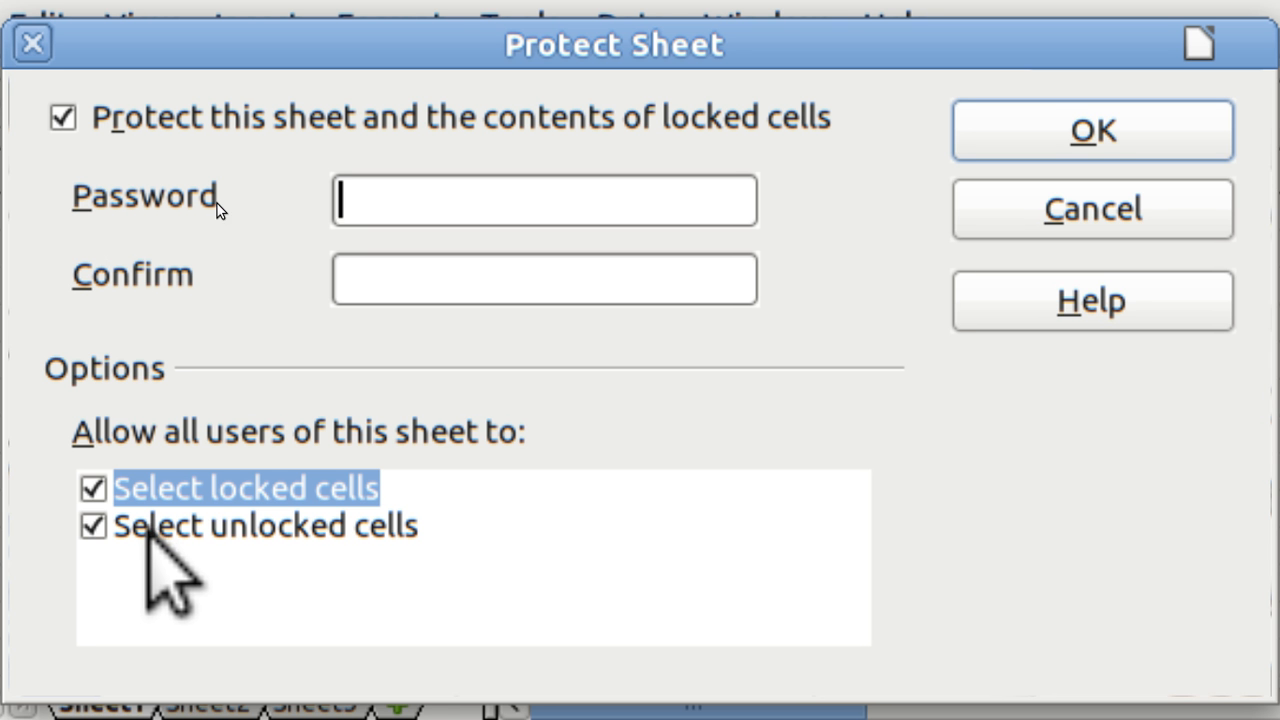
{"action": "left_click", "coordinate": [1097, 130]}
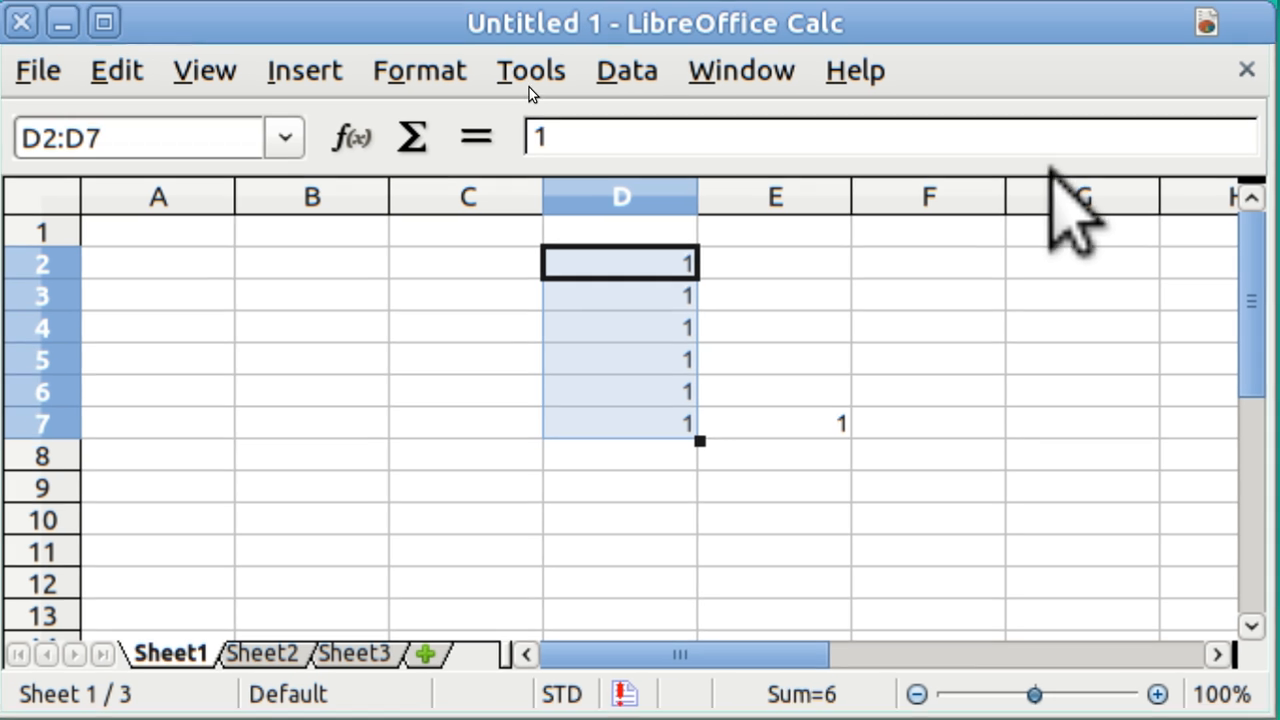
Move the selection through the unlocked cells in column D and the locked cells beside them, ending on D2
{"action": "left_click", "coordinate": [655, 262]}
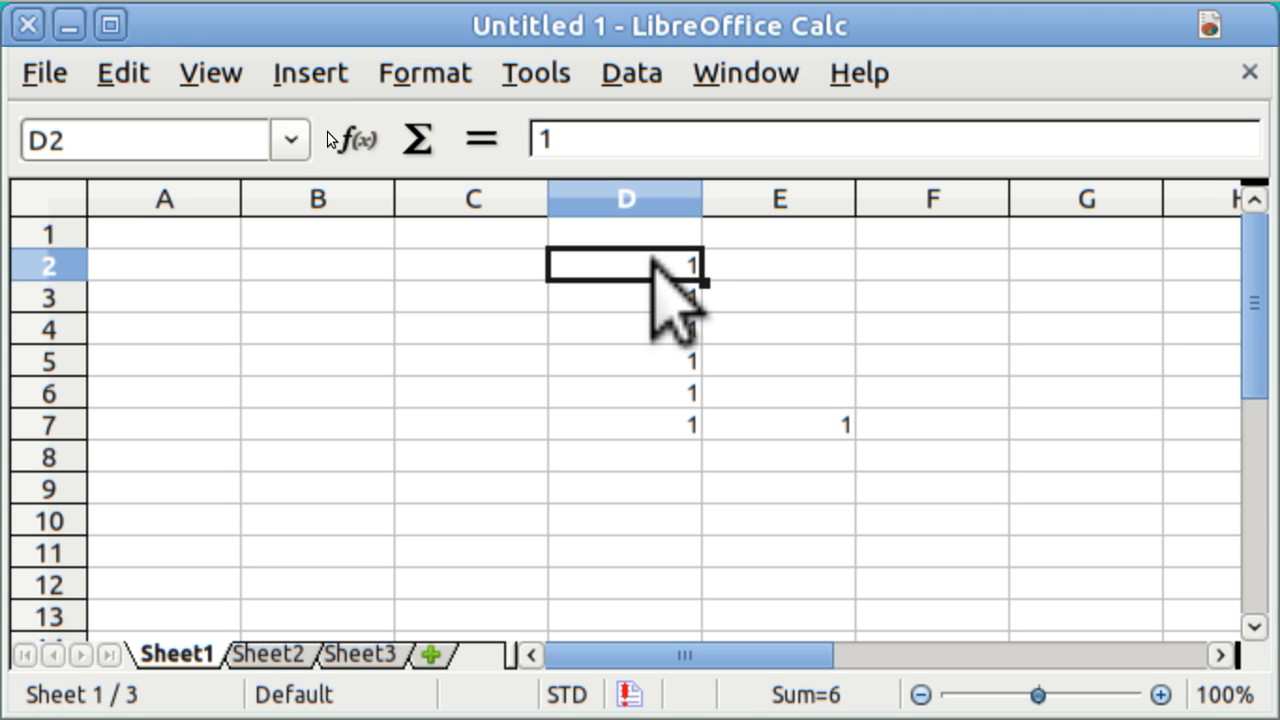
{"action": "key", "text": "Down"}
{"action": "key", "text": "Down"}
{"action": "key", "text": "Down"}
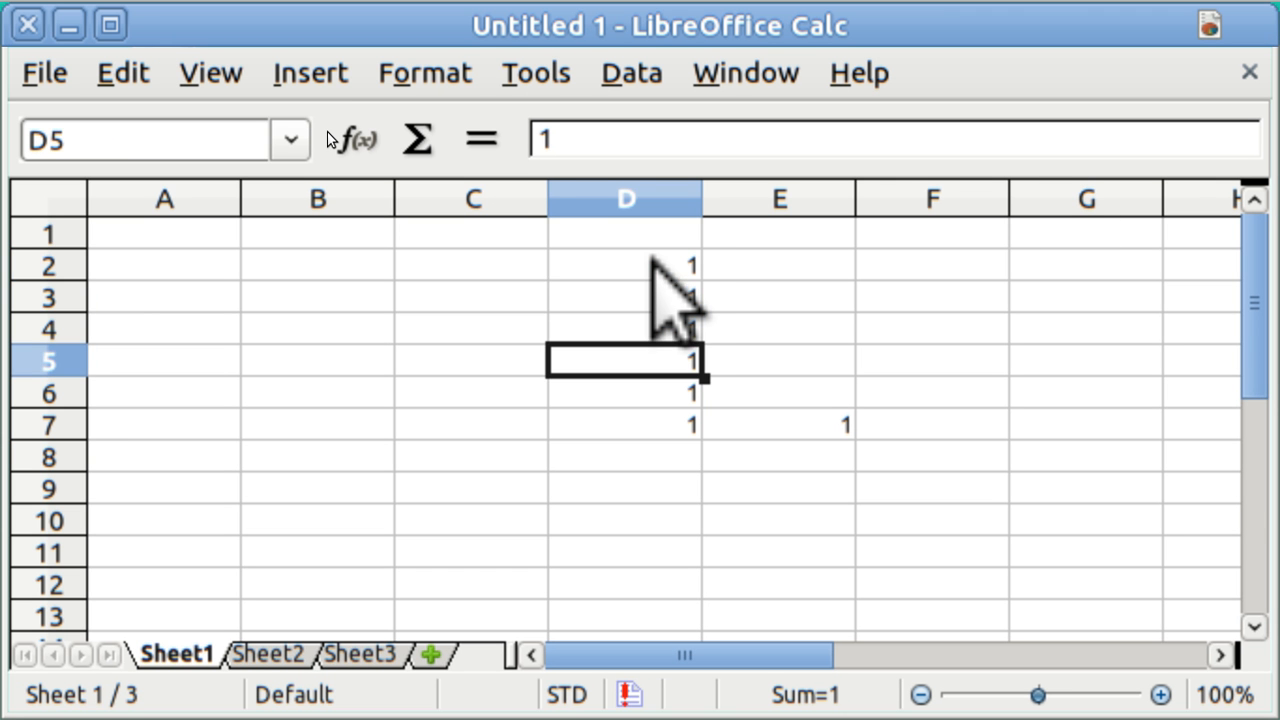
{"action": "key", "text": "Left"}
{"action": "key", "text": "Left"}
{"action": "key", "text": "Right"}
{"action": "key", "text": "Right"}
{"action": "key", "text": "Right"}
{"action": "key", "text": "Right"}
{"action": "key", "text": "Right"}
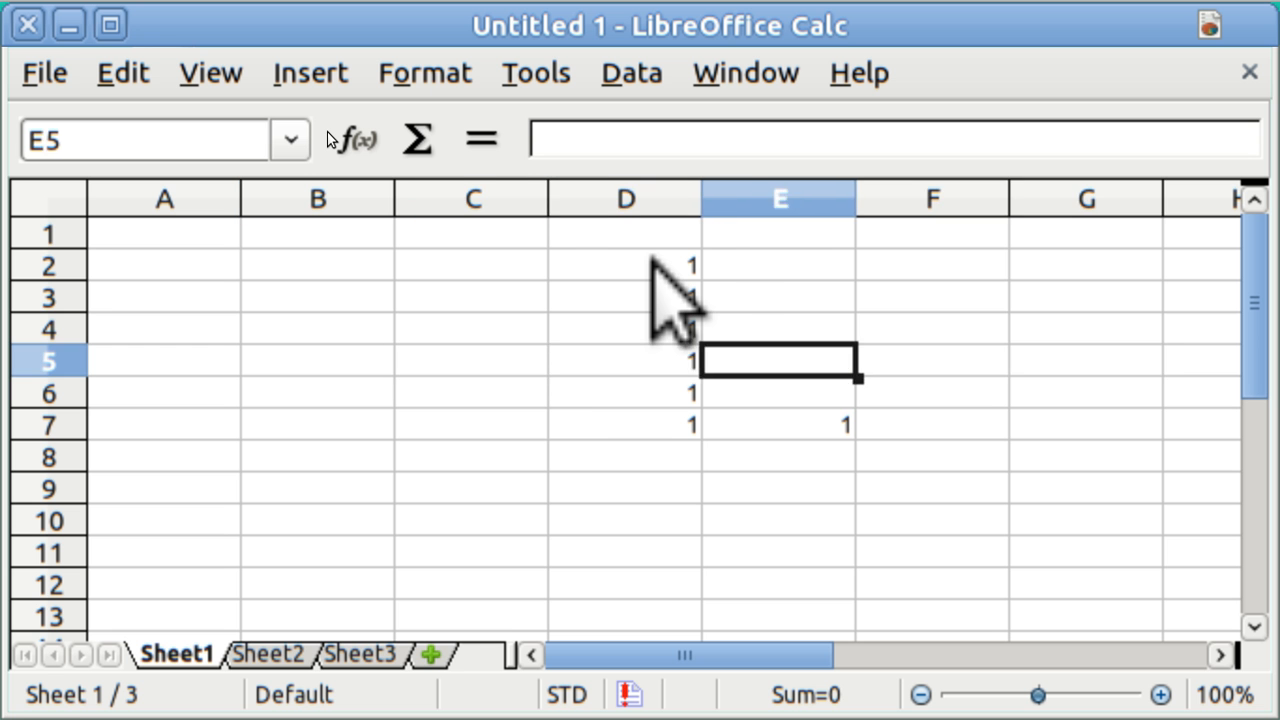
{"action": "key", "text": "Left"}
{"action": "key", "text": "Left"}
{"action": "key", "text": "Left"}
{"action": "key", "text": "Up"}
{"action": "key", "text": "Up"}
{"action": "key", "text": "Up"}
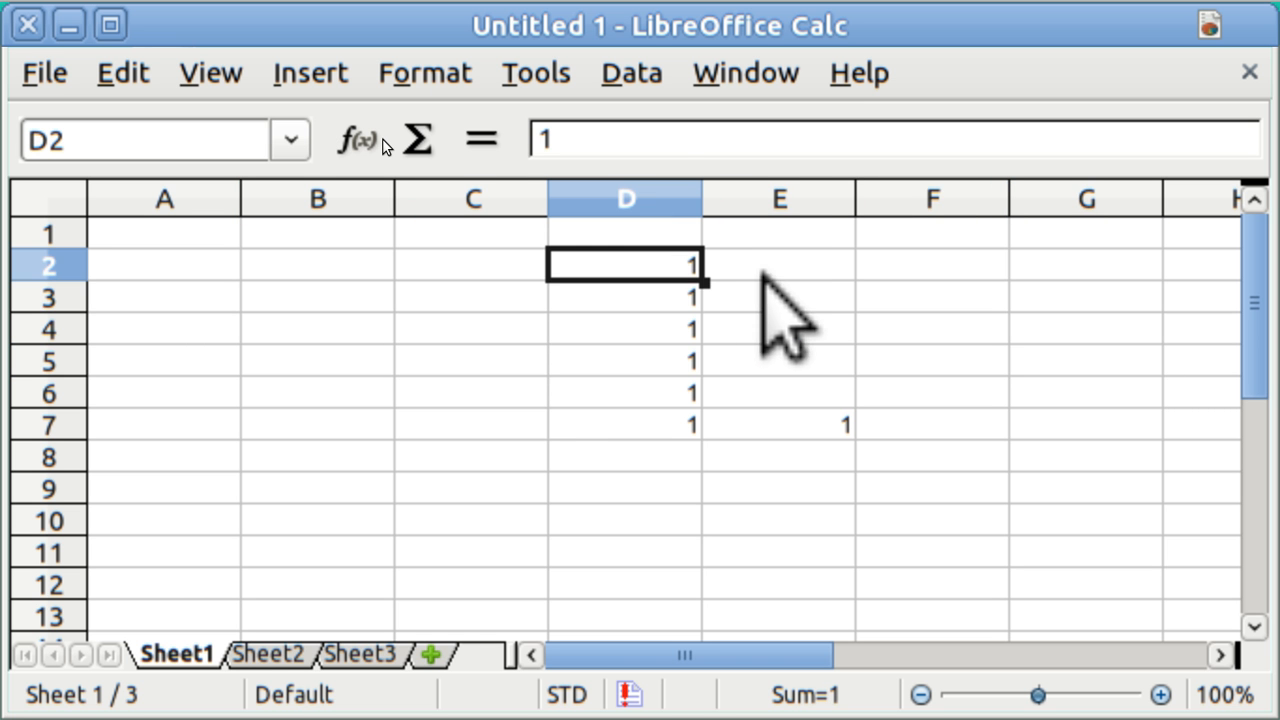
Replace the contents of each of the unprotected cells D2 to D7 with 2
{"action": "type", "text": "2"}
{"action": "key", "text": "Return"}
{"action": "type", "text": "2"}
{"action": "key", "text": "Return"}
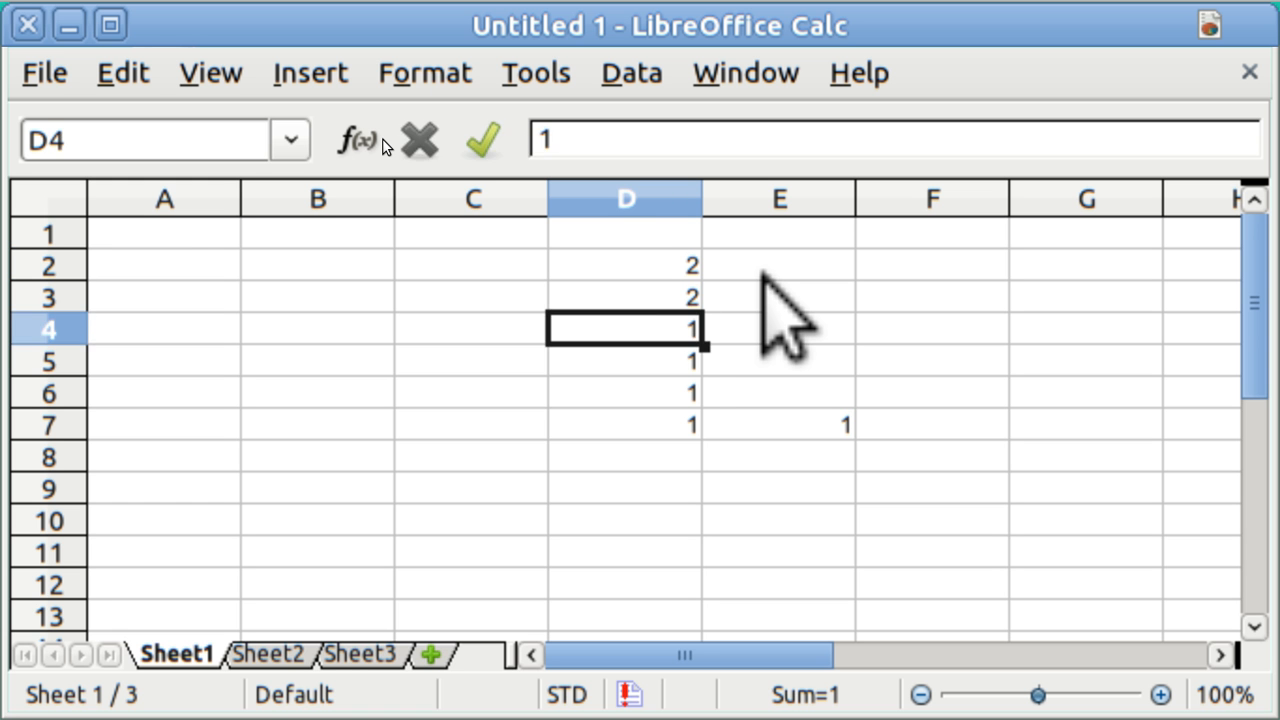
{"action": "type", "text": "2"}
{"action": "key", "text": "Return"}
{"action": "type", "text": "2"}
{"action": "key", "text": "Return"}
{"action": "type", "text": "2"}
{"action": "key", "text": "Return"}
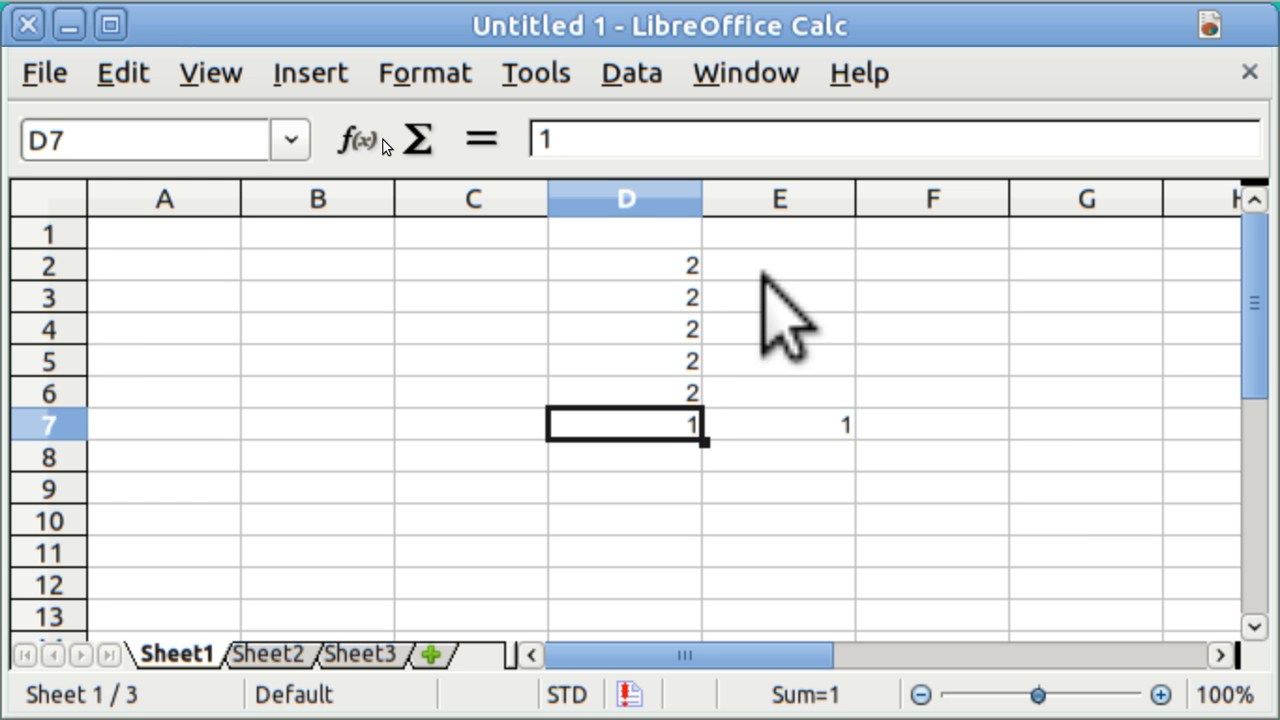
{"action": "type", "text": "2"}
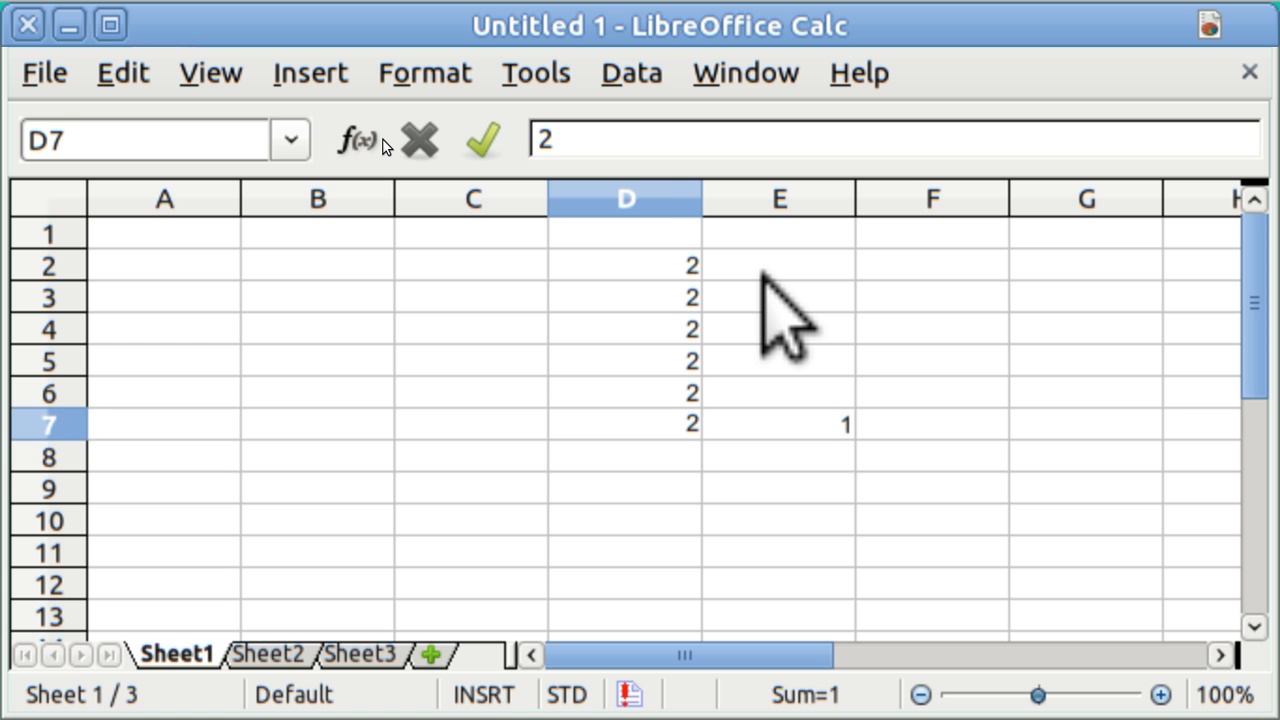
{"action": "key", "text": "Return"}
Change the value of the unprotected cell E7 to 2
{"action": "key", "text": "Up"}
{"action": "key", "text": "Right"}
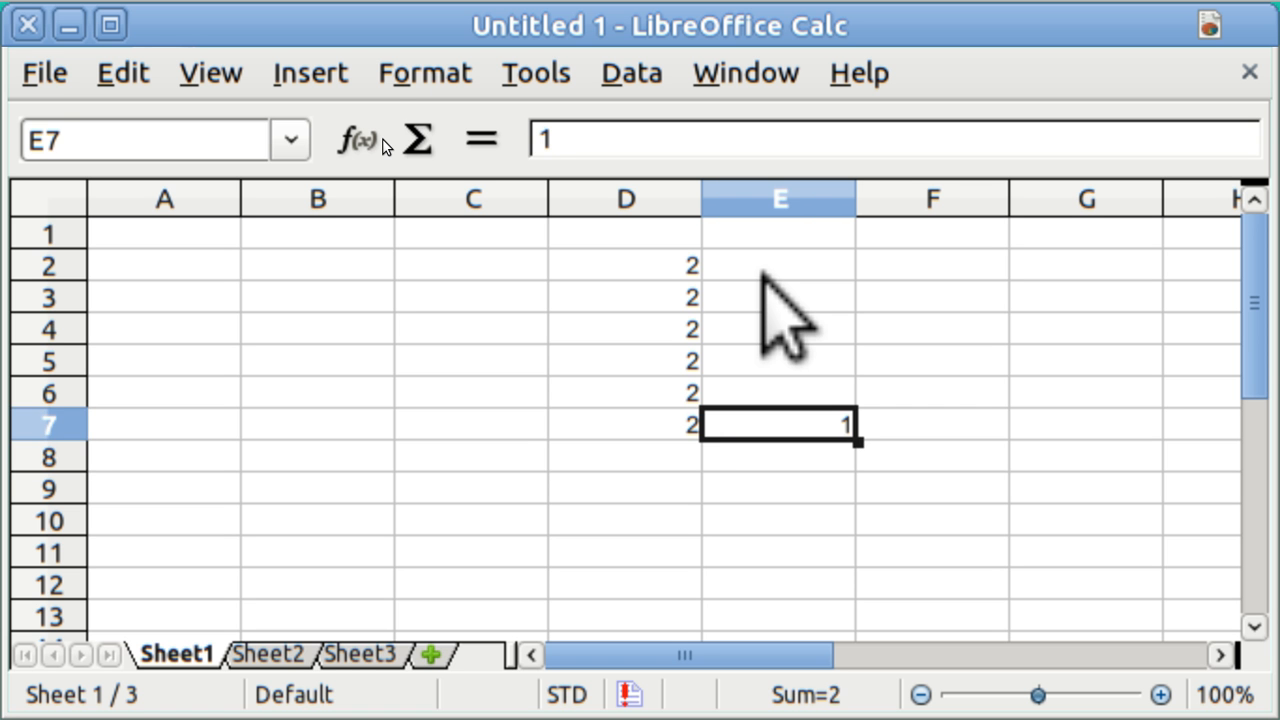
{"action": "type", "text": "2"}
{"action": "key", "text": "Return"}
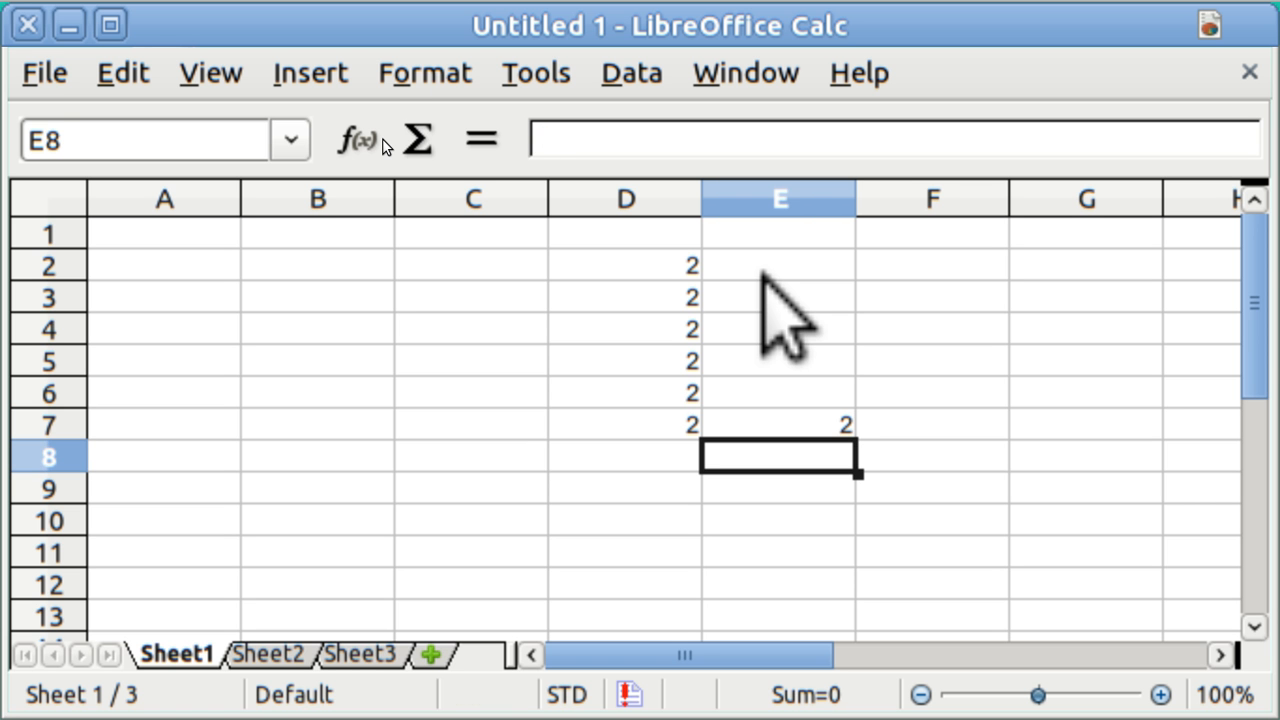
Try to enter 2 in the locked cell E10 and dismiss the message
{"action": "key", "text": "Down"}
{"action": "key", "text": "Down"}
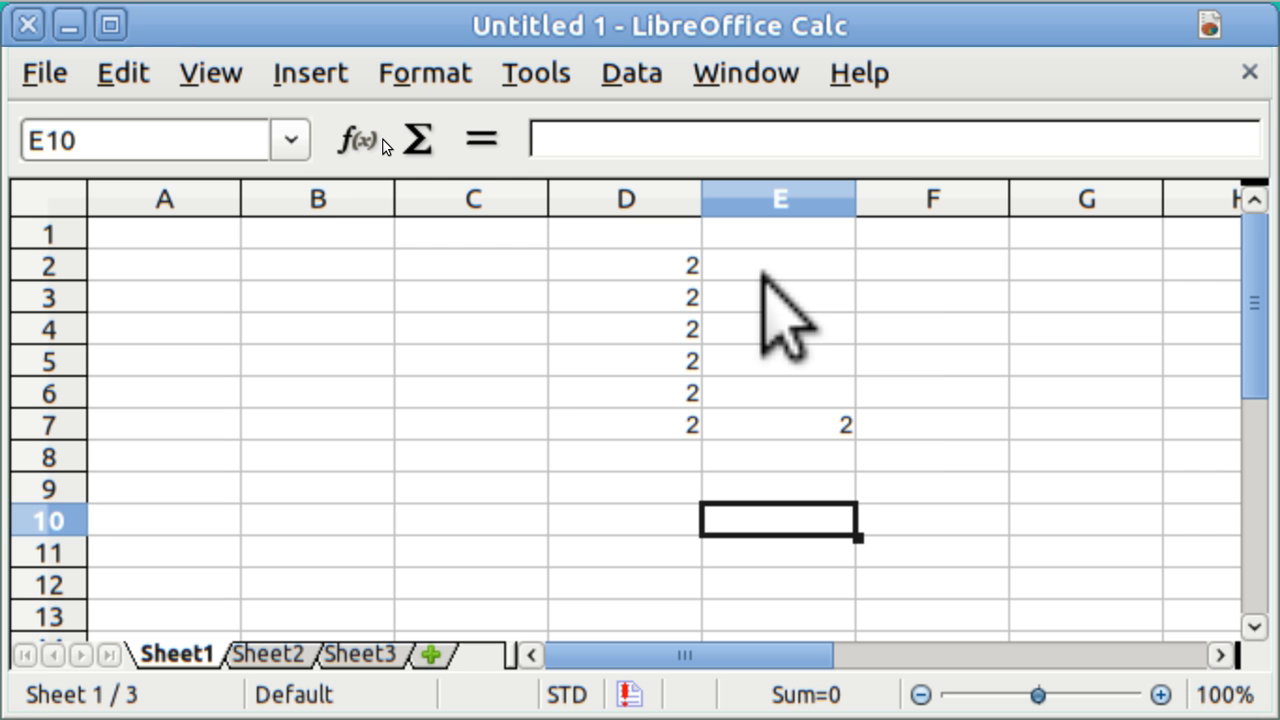
{"action": "type", "text": "2"}
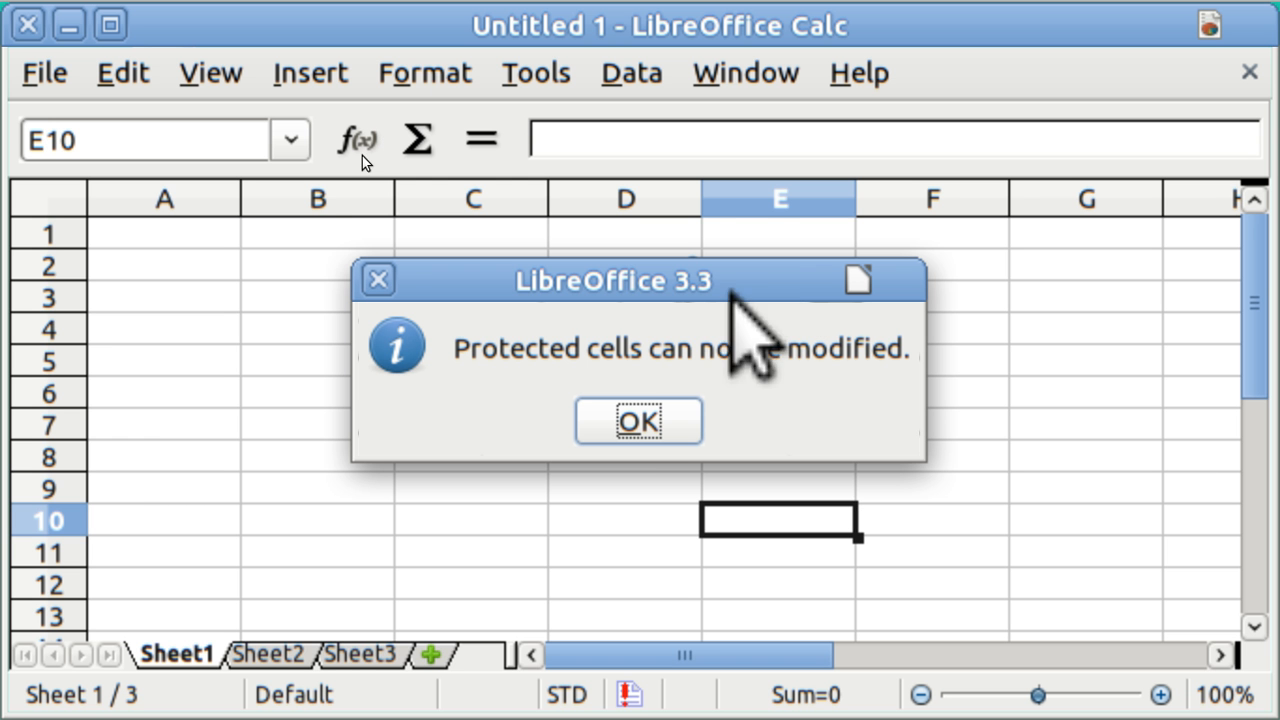
{"action": "left_click", "coordinate": [637, 420]}
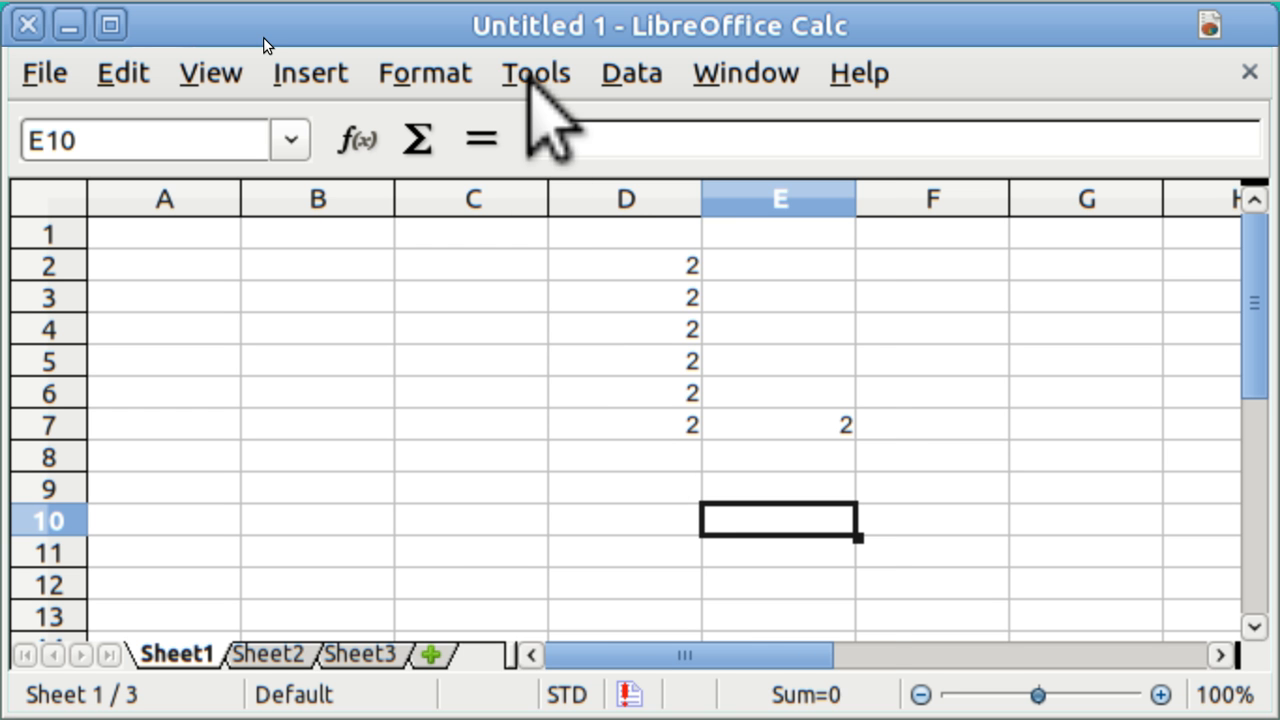
Remove the sheet protection from Sheet1
{"action": "left_click", "coordinate": [530, 74]}
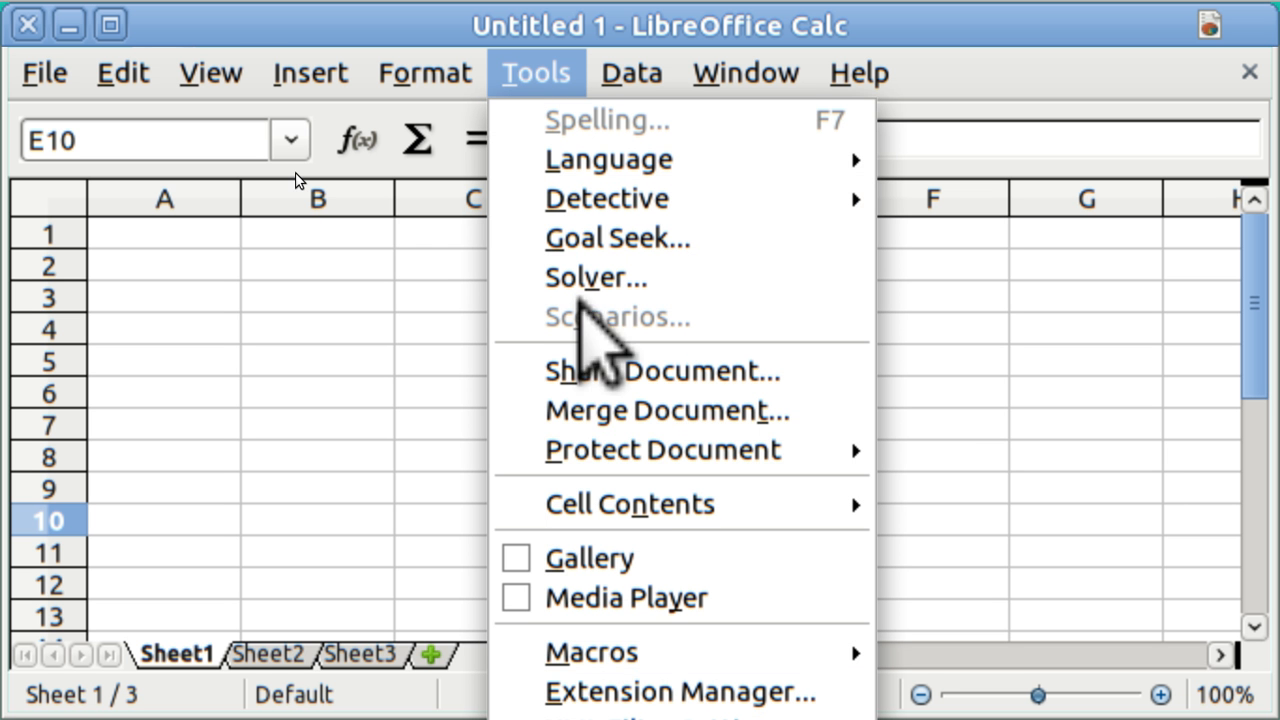
{"action": "mouse_move", "coordinate": [643, 457]}
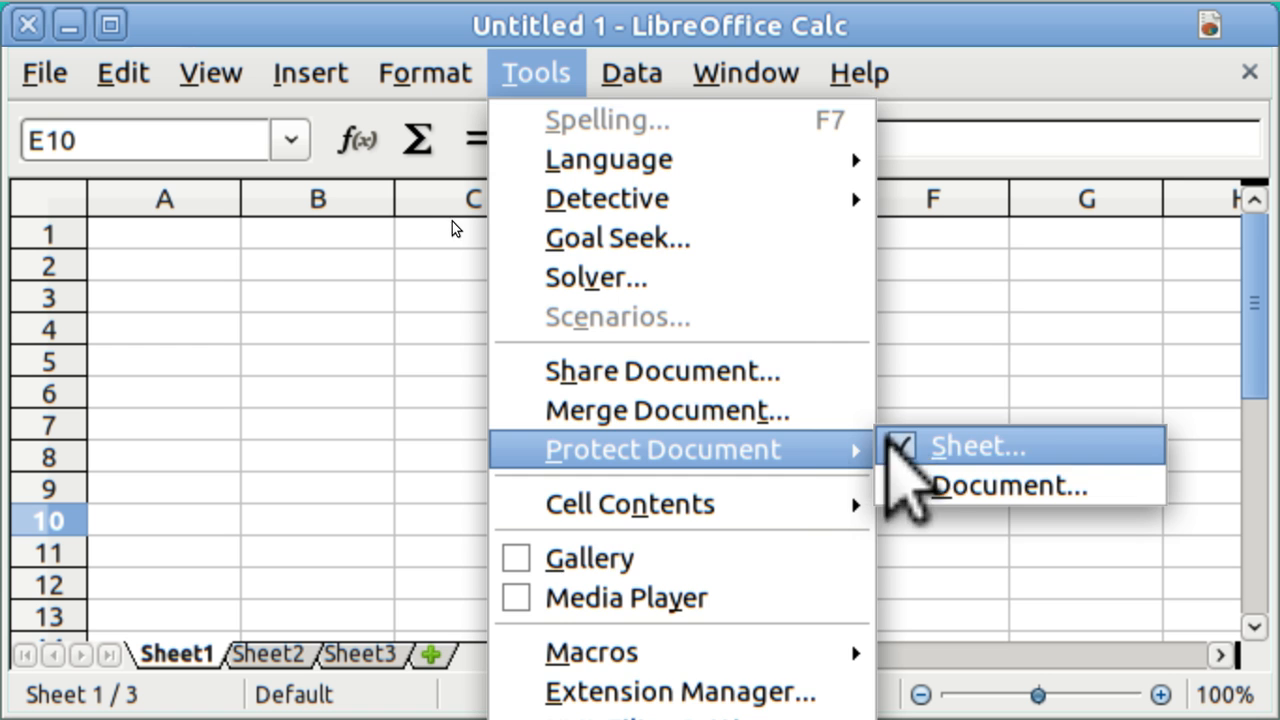
{"action": "left_click", "coordinate": [960, 447]}
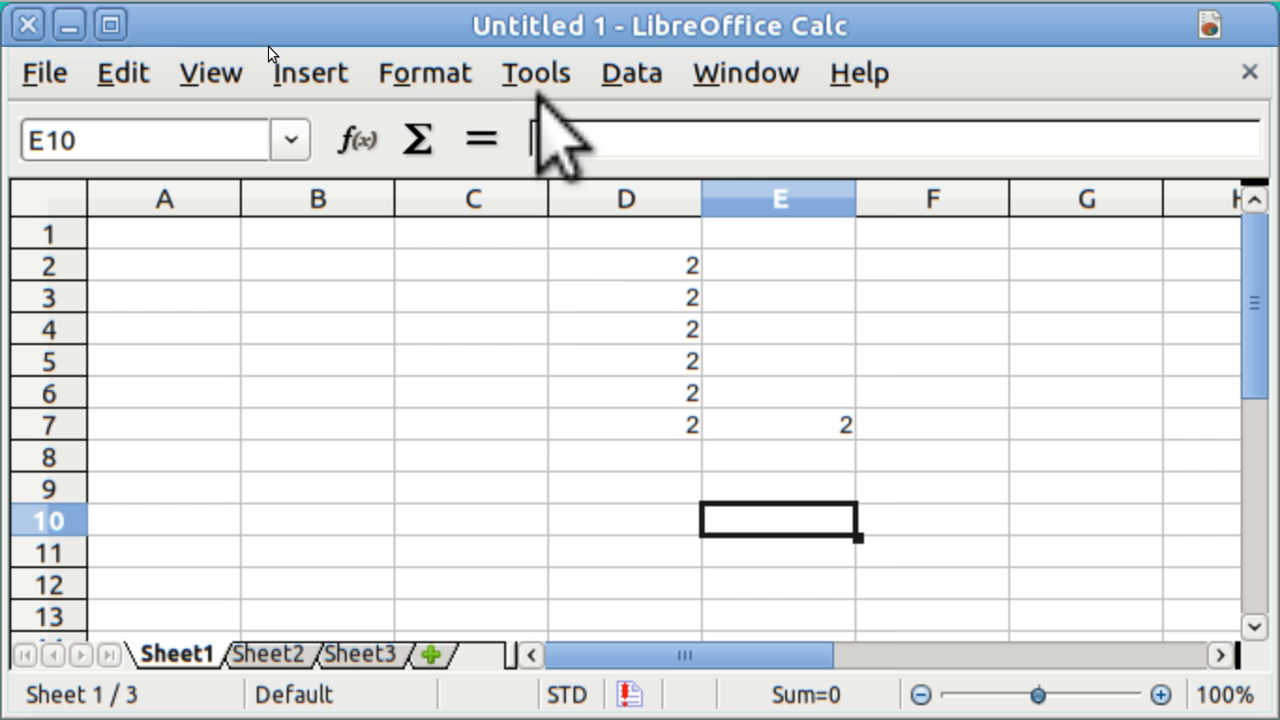
Protect Sheet1 without a password, disallowing selection of locked cells while still allowing selection of unlocked cells
{"action": "left_click", "coordinate": [531, 70]}
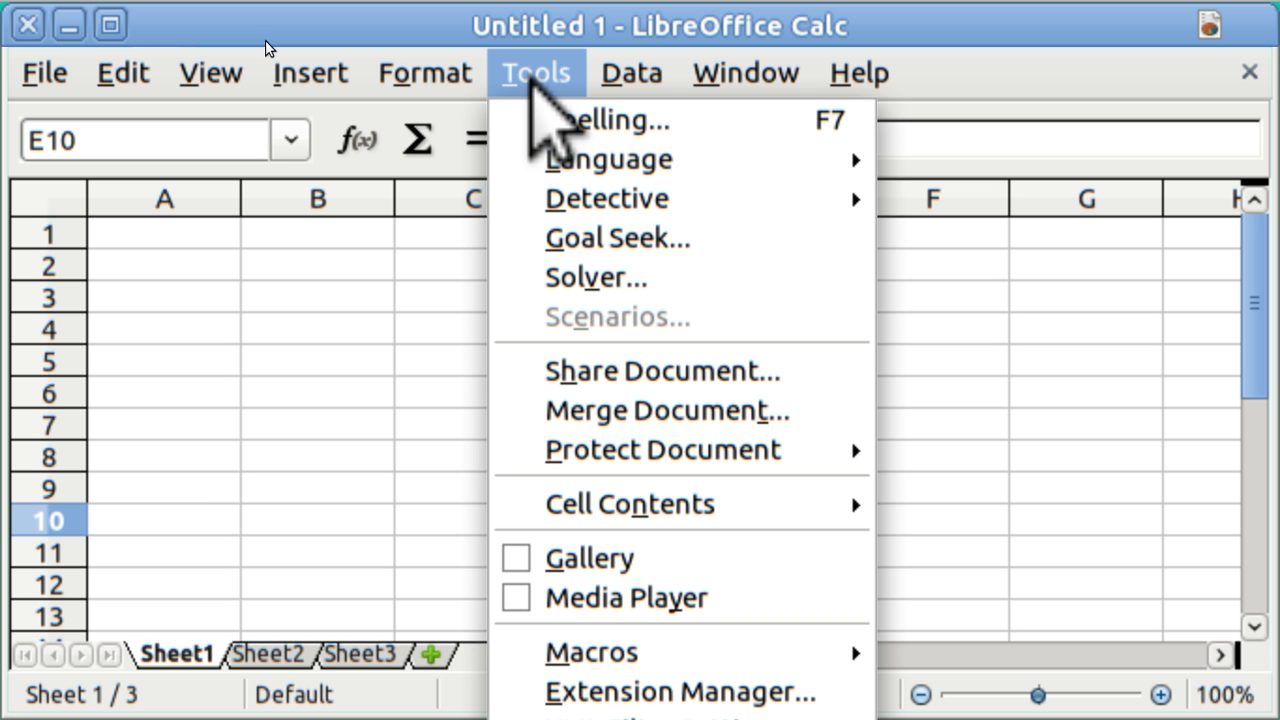
{"action": "mouse_move", "coordinate": [656, 450]}
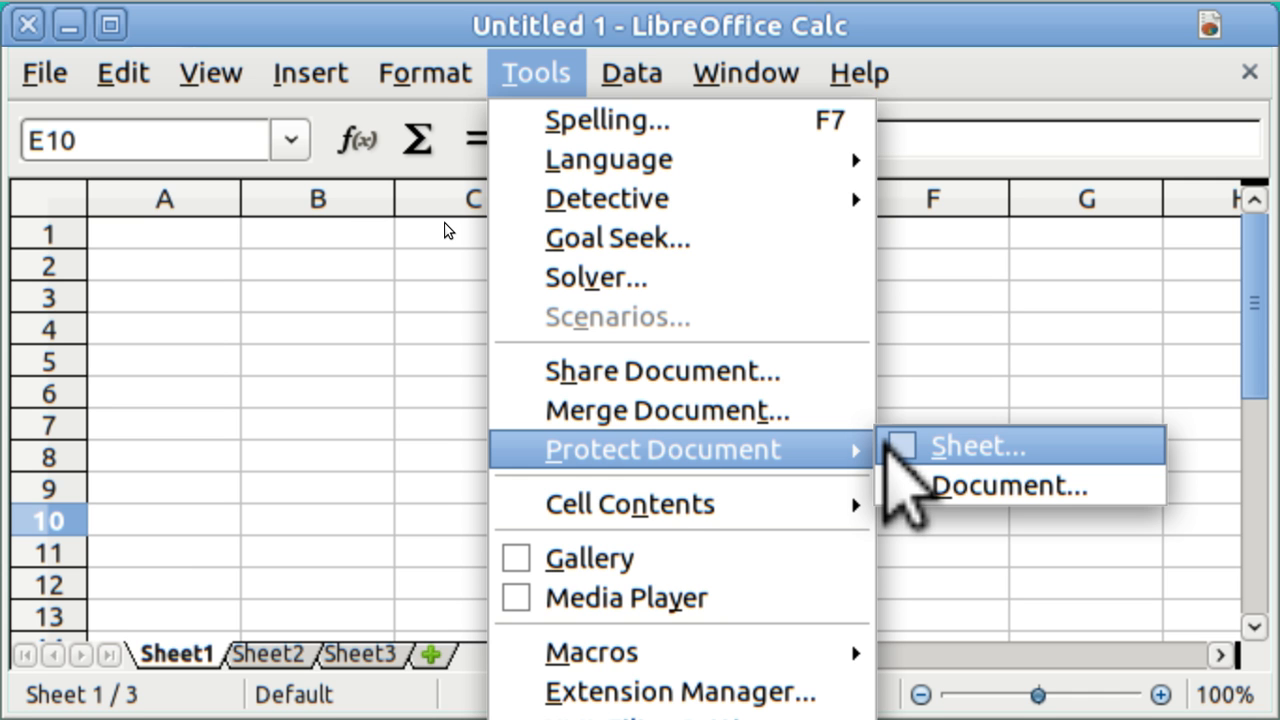
{"action": "left_click", "coordinate": [905, 447]}
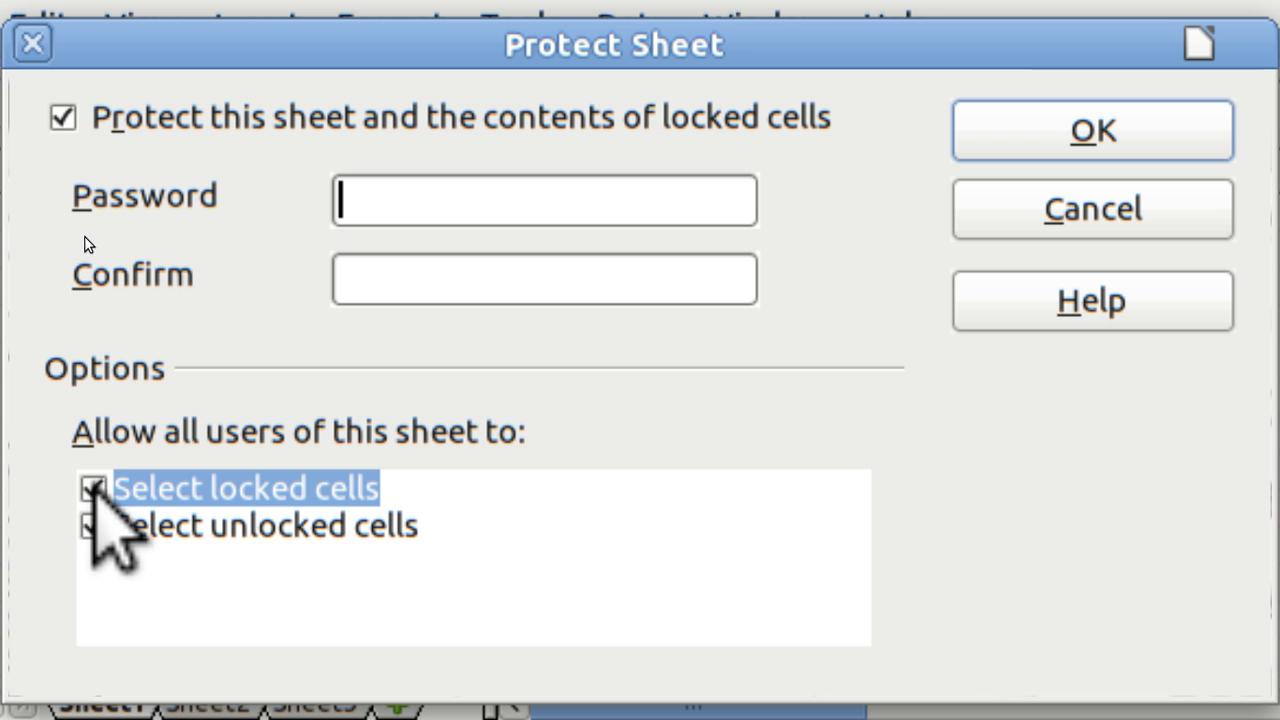
{"action": "left_click", "coordinate": [93, 488]}
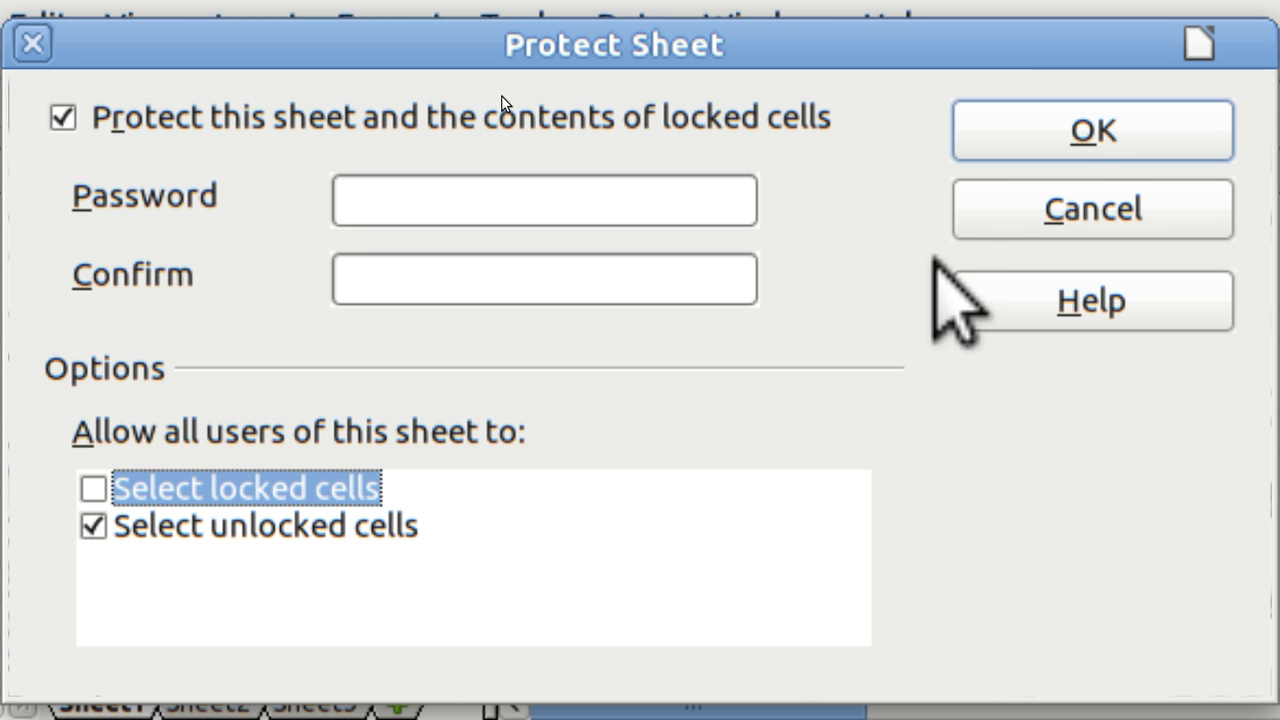
{"action": "left_click", "coordinate": [1080, 135]}
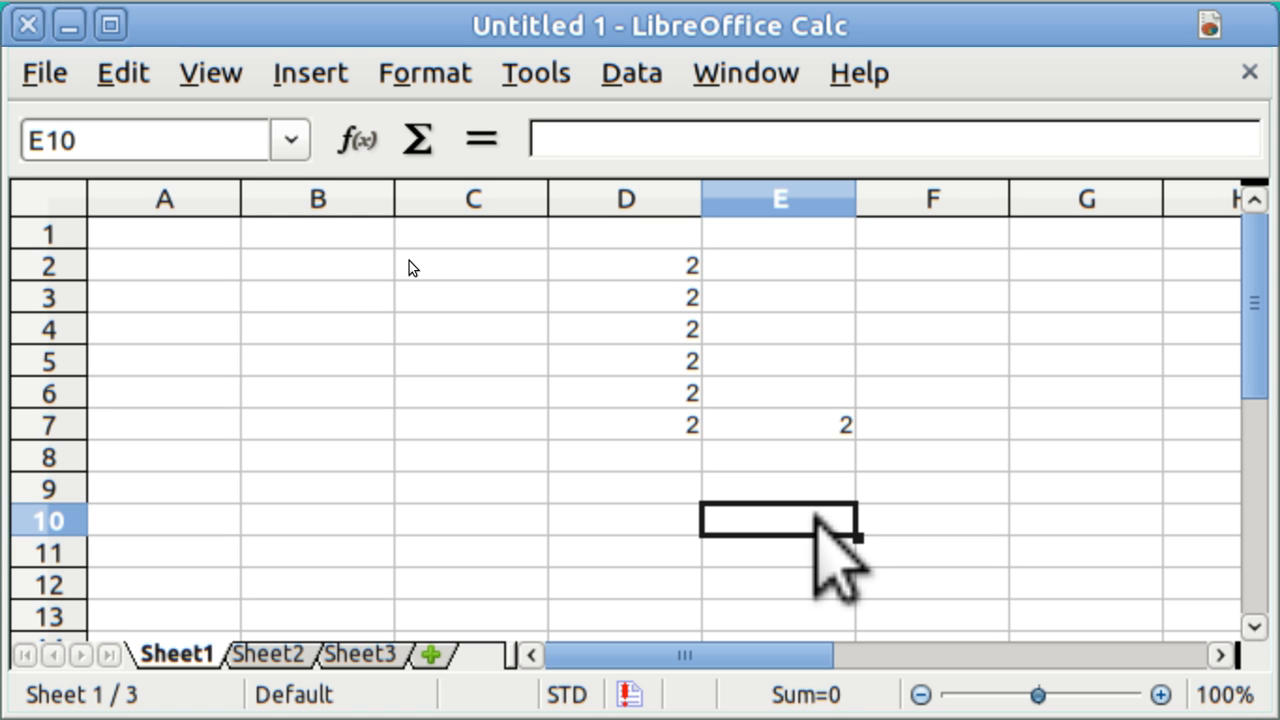
Change the value of the unlocked cell E7 to 3
{"action": "key", "text": "ctrl+Up"}
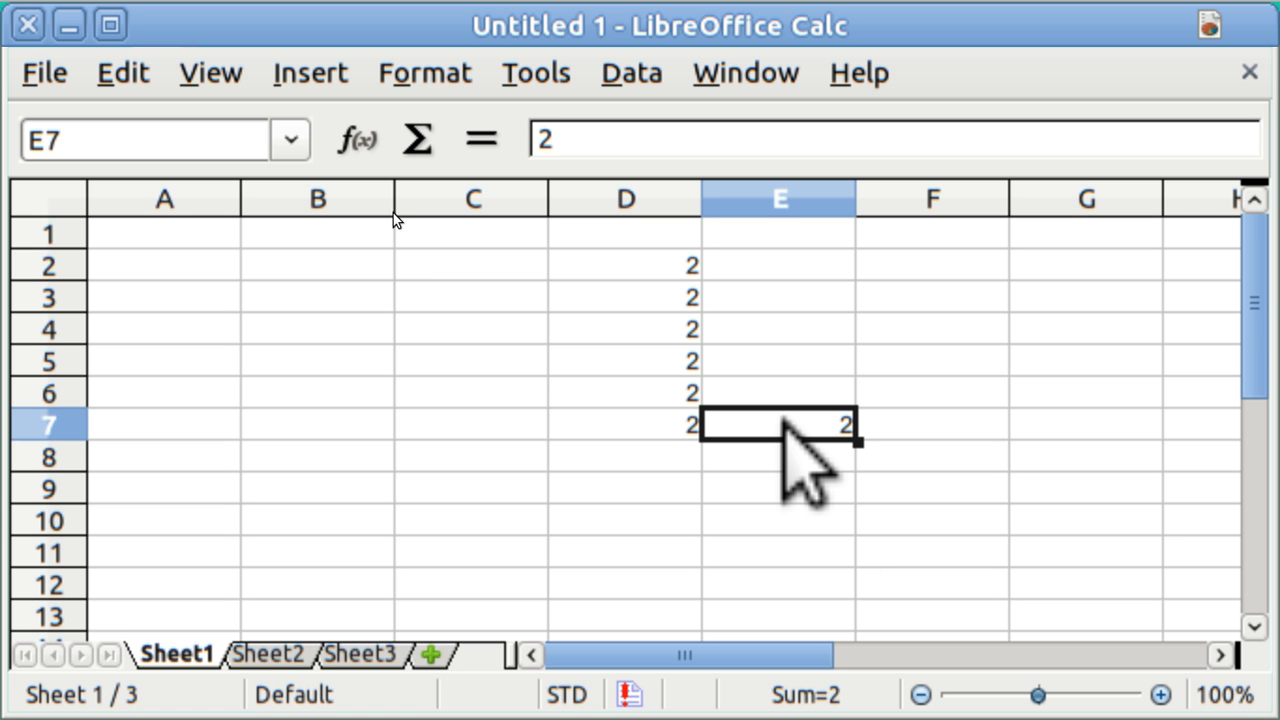
{"action": "type", "text": "3"}
{"action": "key", "text": "Left"}
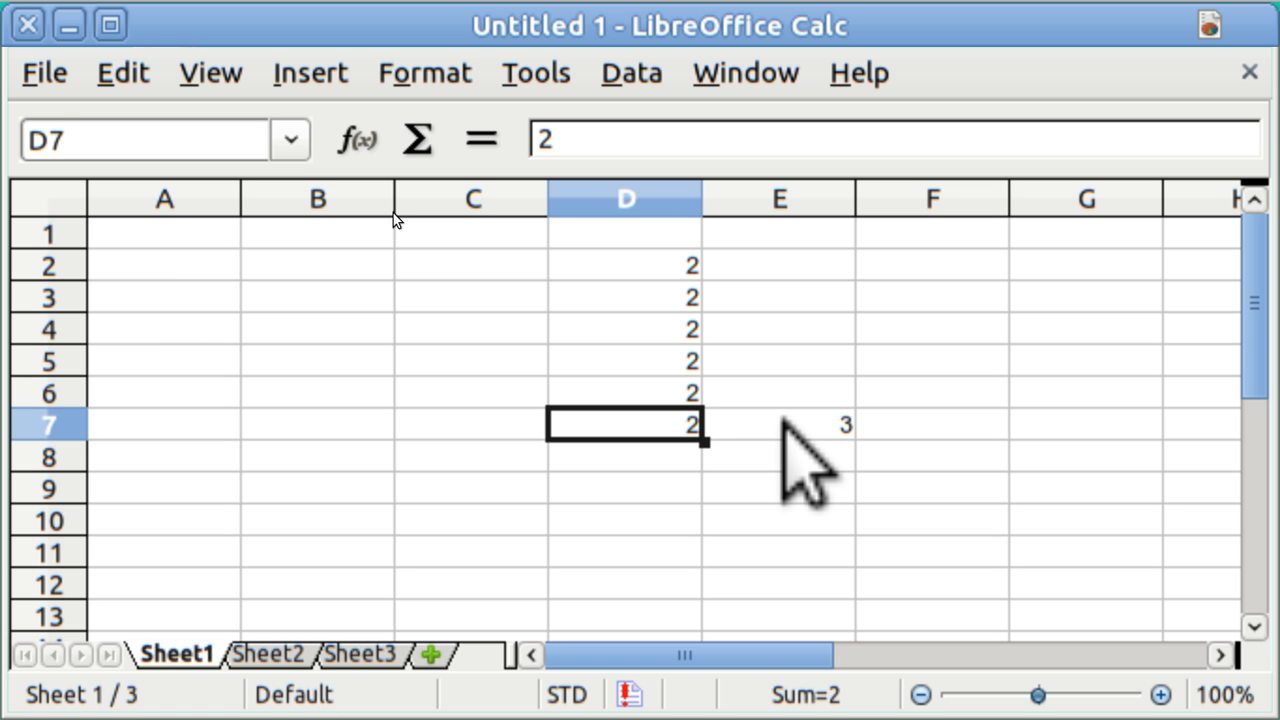
Replace the contents of each of the unlocked cells from D7 up to D2 with 3
{"action": "type", "text": "3"}
{"action": "key", "text": "Up"}
{"action": "type", "text": "3"}
{"action": "key", "text": "Up"}
{"action": "type", "text": "3"}
{"action": "key", "text": "Up"}
{"action": "type", "text": "3"}
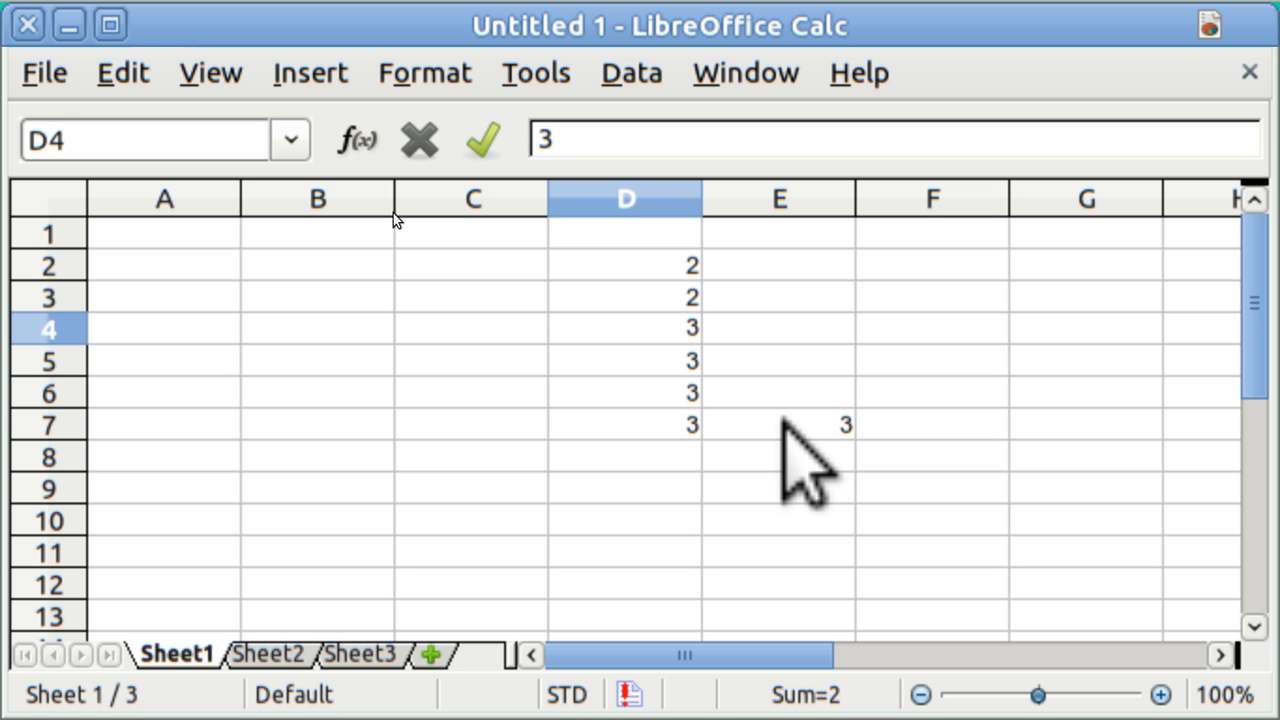
{"action": "key", "text": "Up"}
{"action": "type", "text": "3"}
{"action": "key", "text": "Up"}
{"action": "type", "text": "3"}
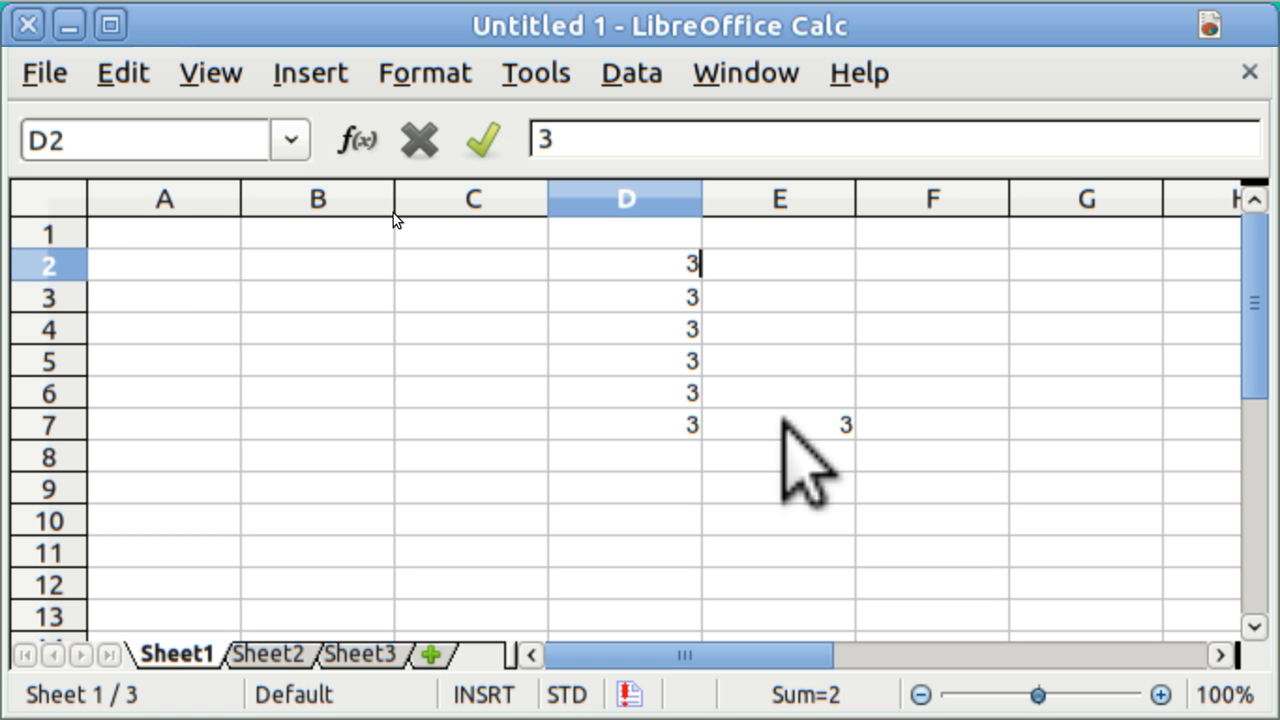
{"action": "key", "text": "Return"}
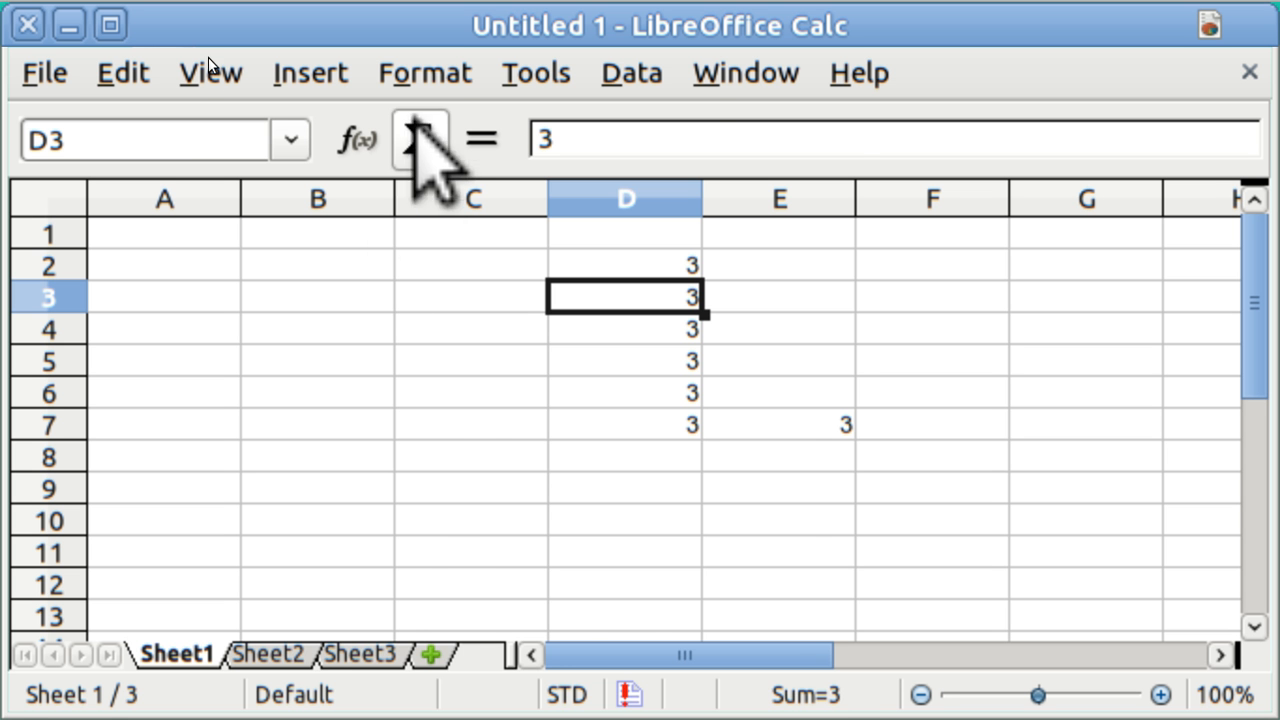
View the cell protection and background colour options for cell D3, and close the cell formatting settings without choosing a fill
{"action": "left_click", "coordinate": [426, 76]}
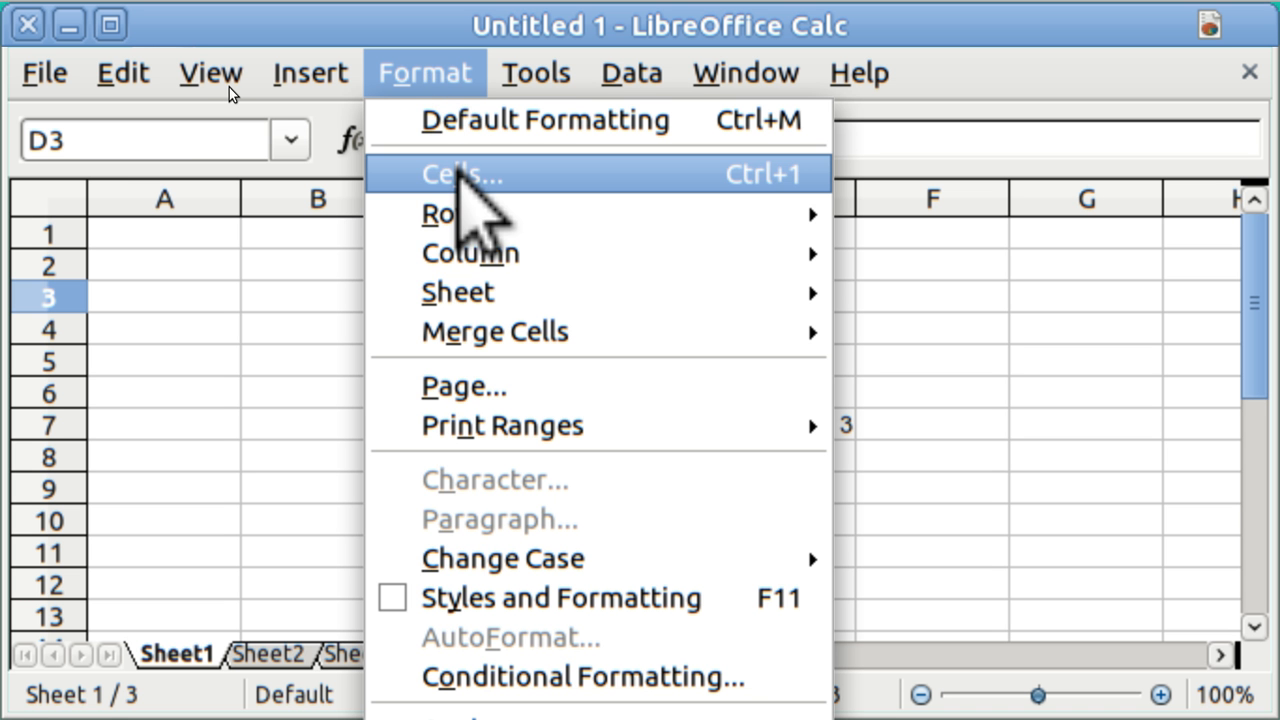
{"action": "left_click", "coordinate": [460, 172]}
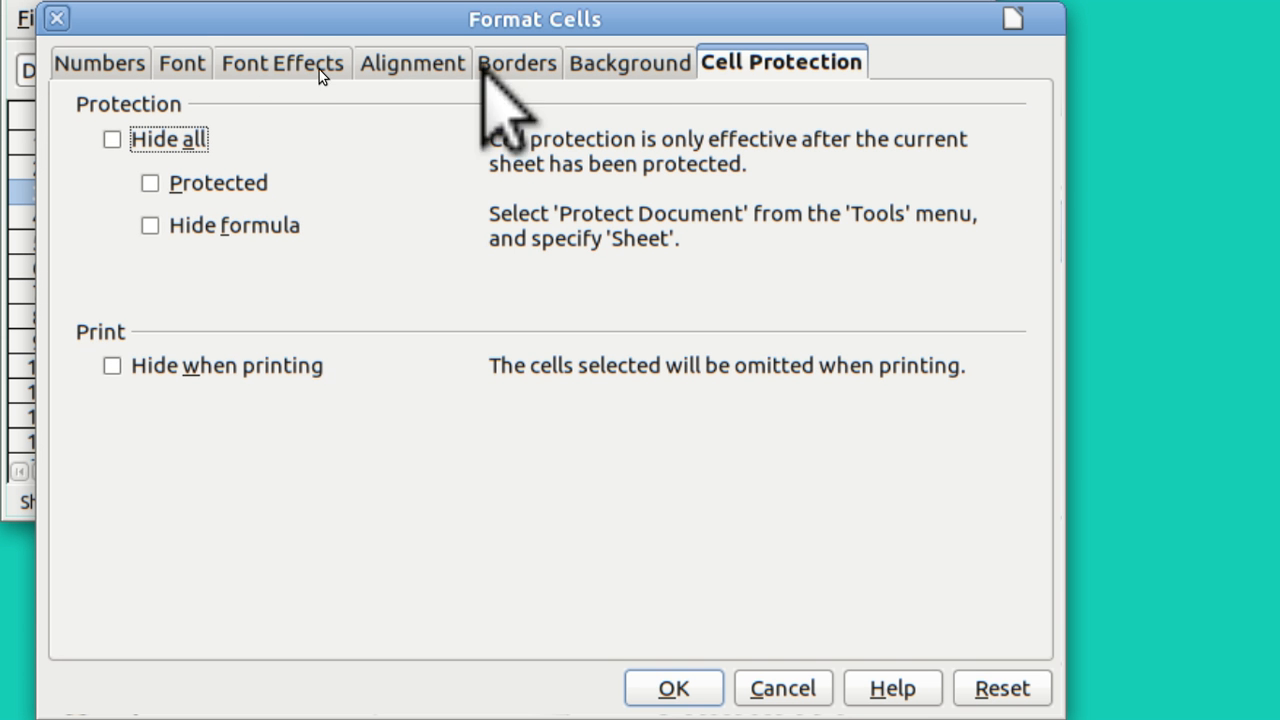
{"action": "left_click", "coordinate": [615, 64]}
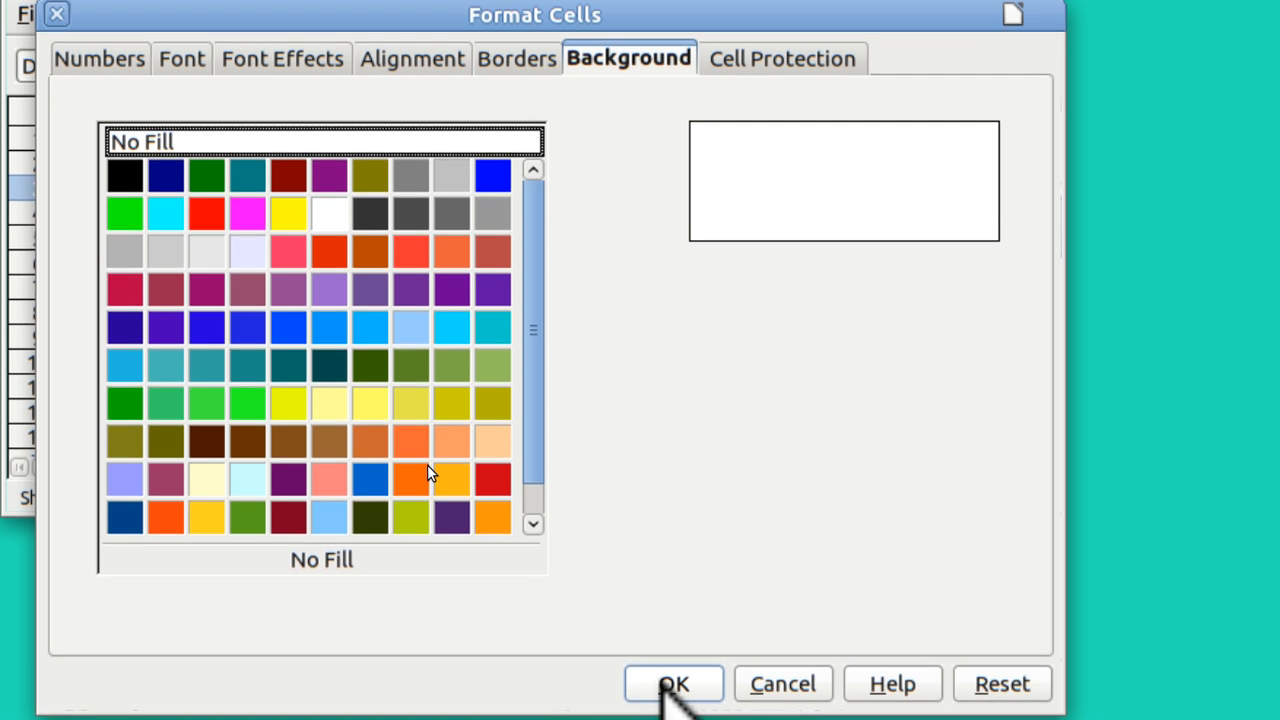
{"action": "left_click", "coordinate": [673, 688]}
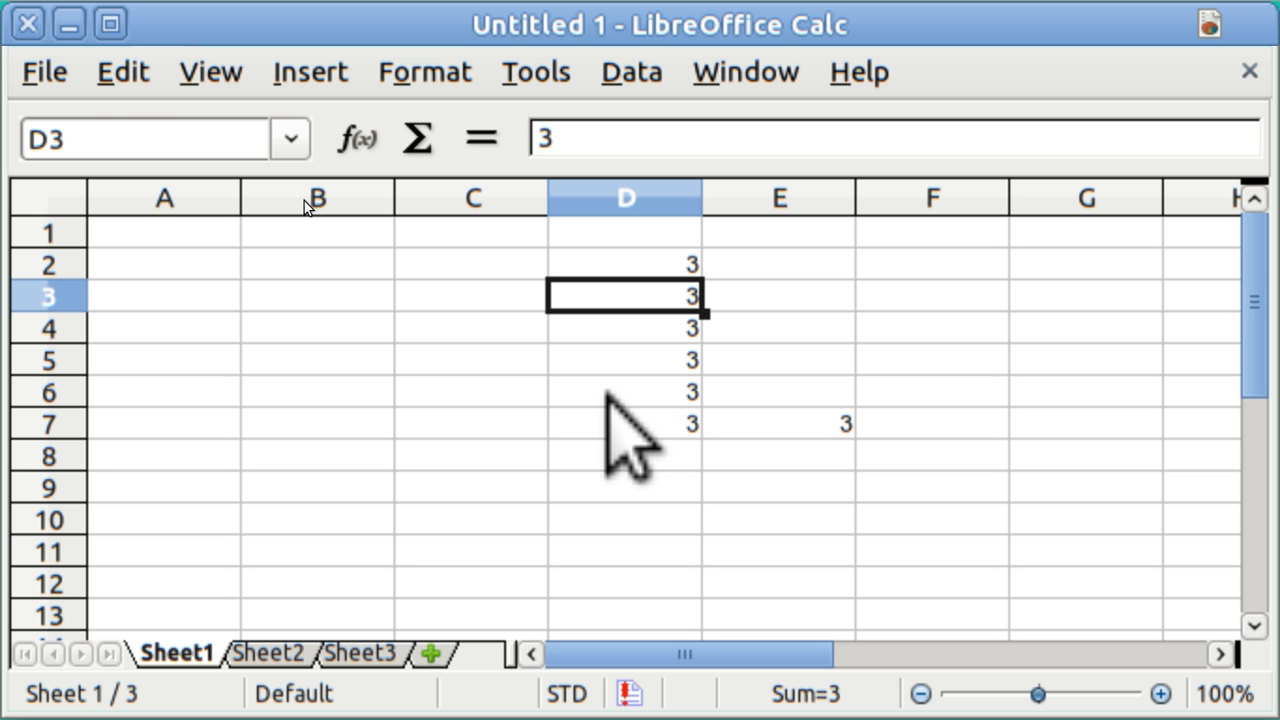
Minimize the spreadsheet window and switch to the Terminal window
{"action": "left_click", "coordinate": [28, 22]}
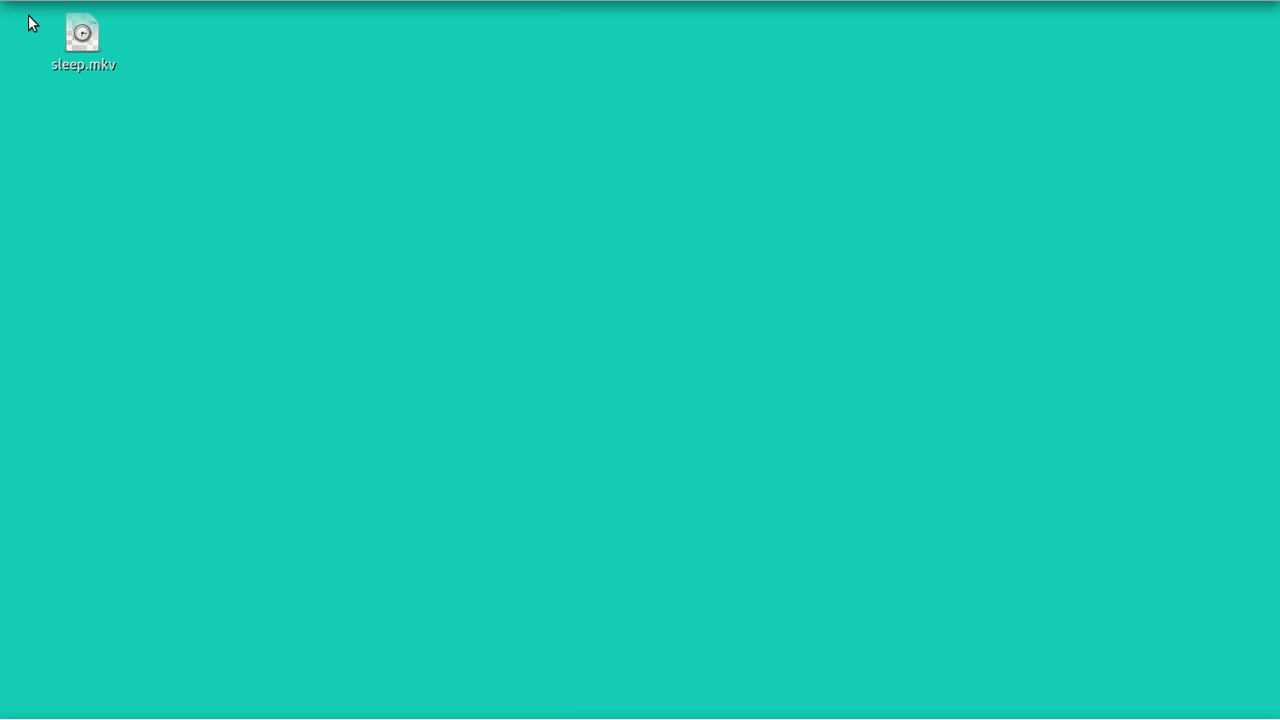
{"action": "mouse_move", "coordinate": [265, 715]}
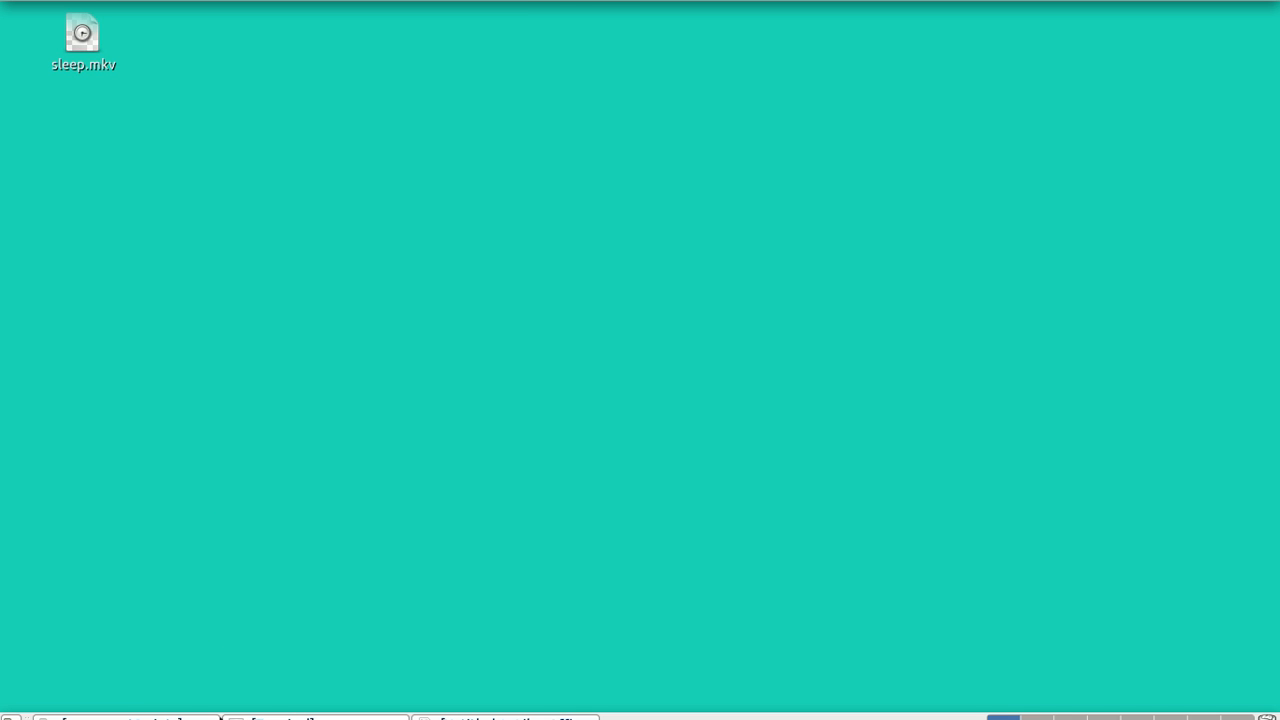
{"action": "left_click", "coordinate": [265, 710]}
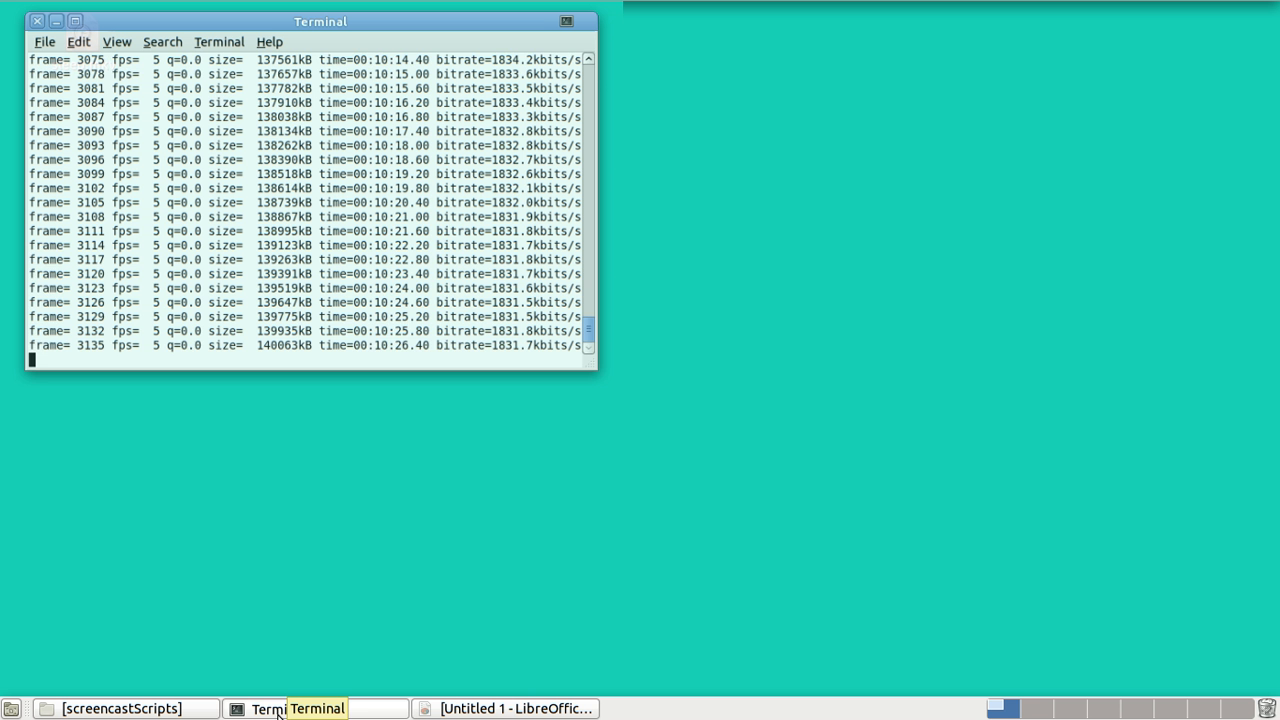